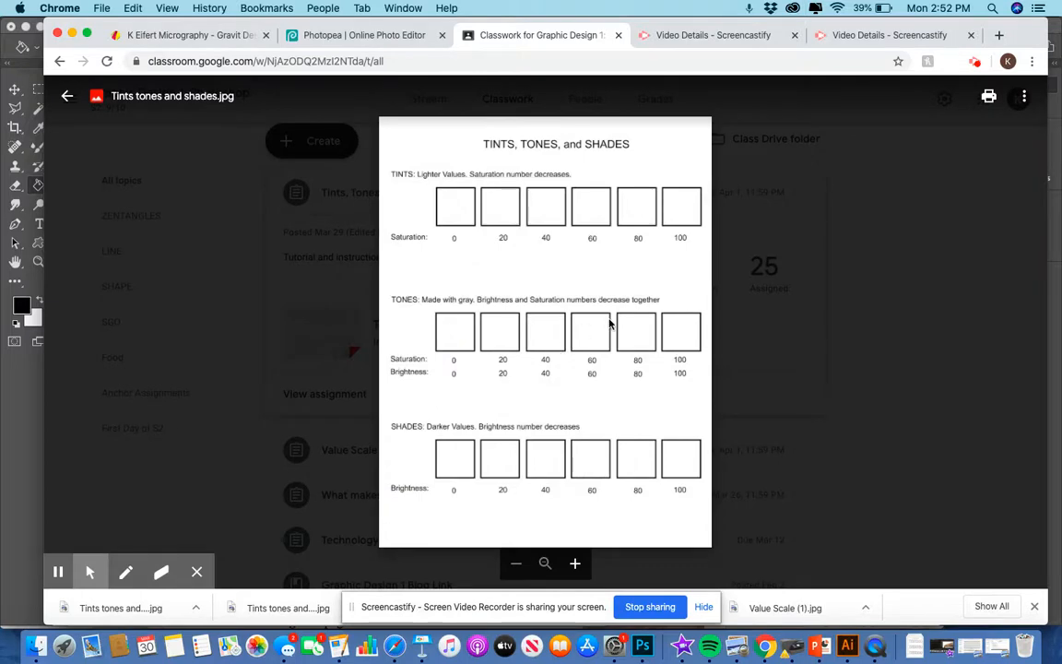
Step: Download the Tints tones and shades.jpg worksheet from a new window and switch to Photopea
{"action": "left_click", "coordinate": [1029, 95]}
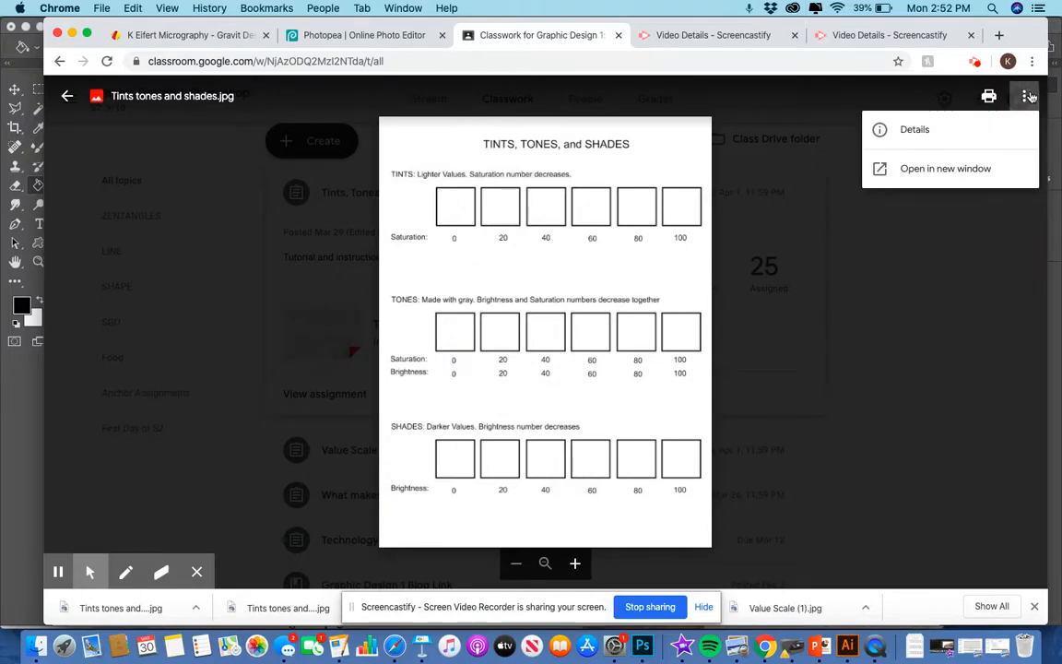
{"action": "left_click", "coordinate": [984, 171]}
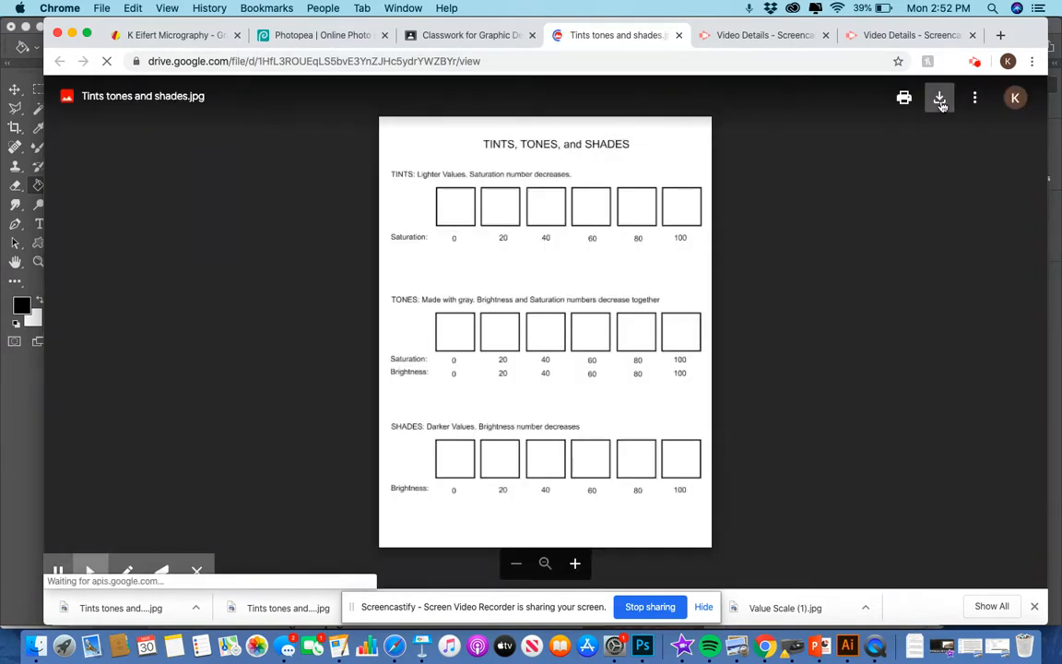
{"action": "left_click", "coordinate": [940, 98]}
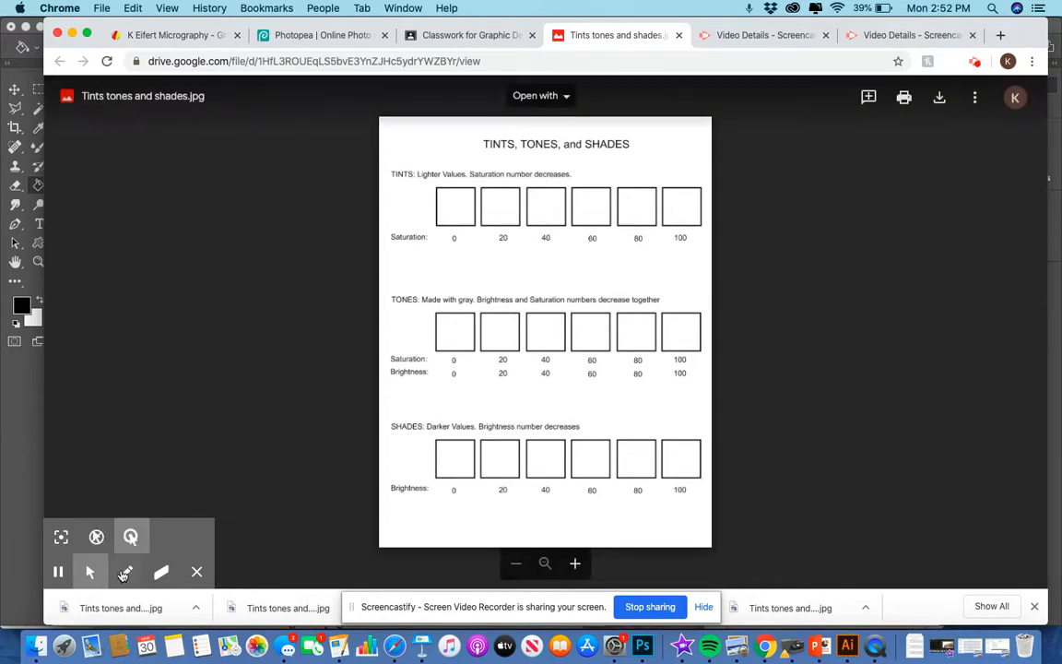
{"action": "left_click", "coordinate": [318, 35]}
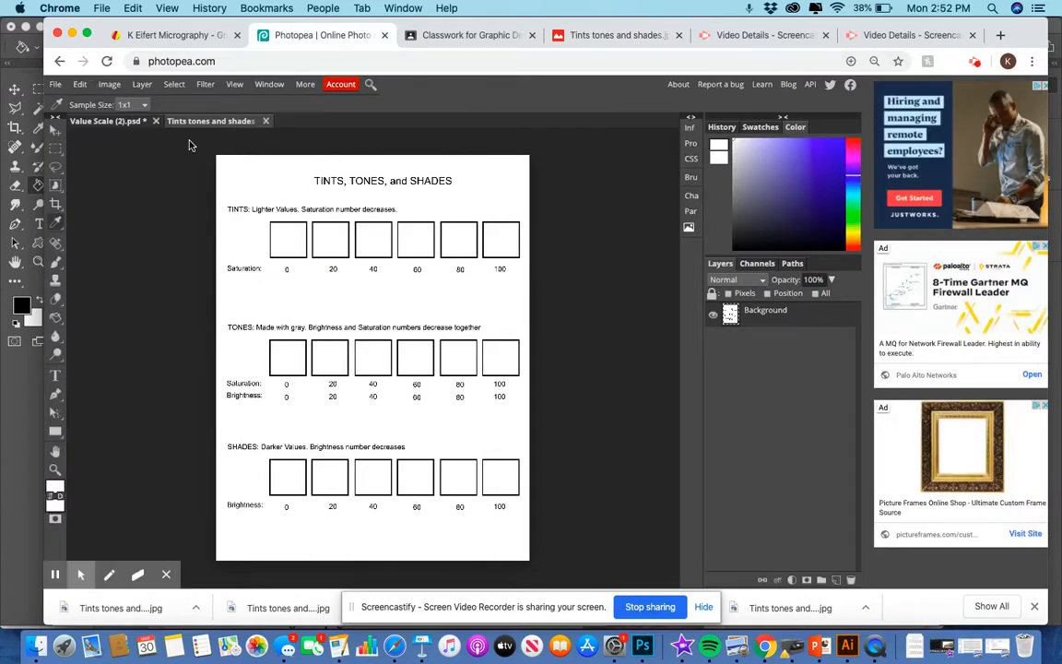
{"action": "left_click", "coordinate": [56, 85]}
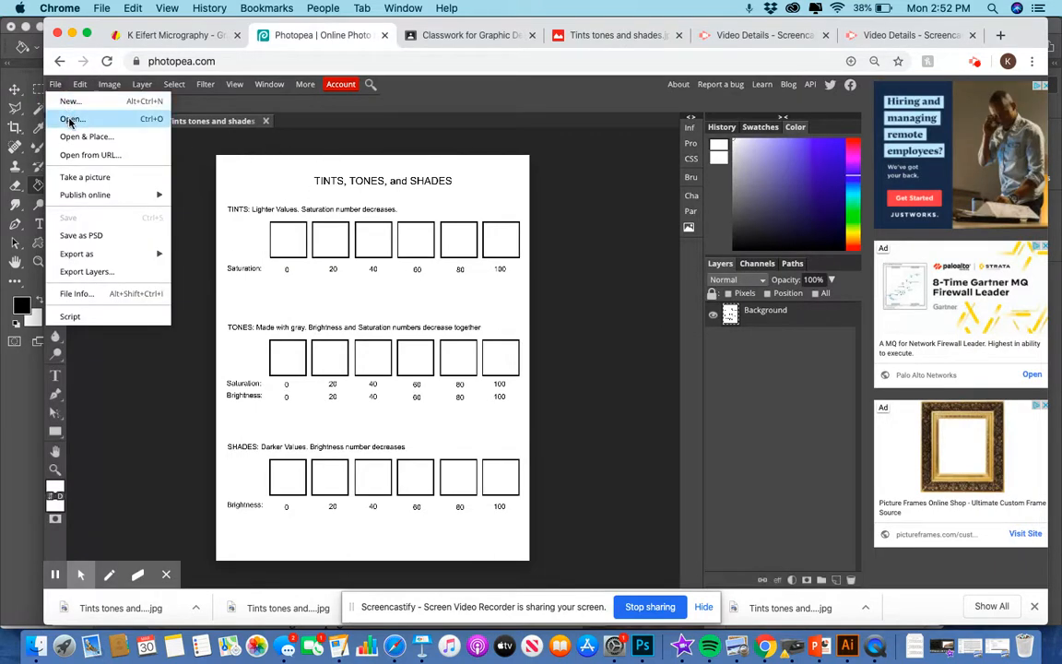
{"action": "left_click", "coordinate": [64, 105]}
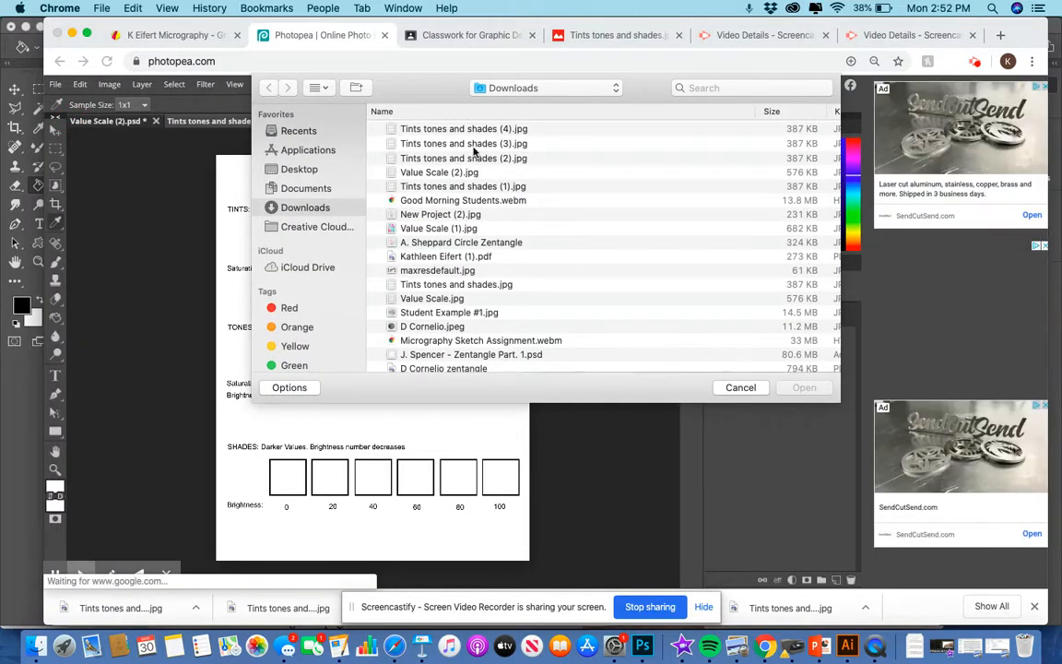
{"action": "left_click", "coordinate": [745, 389]}
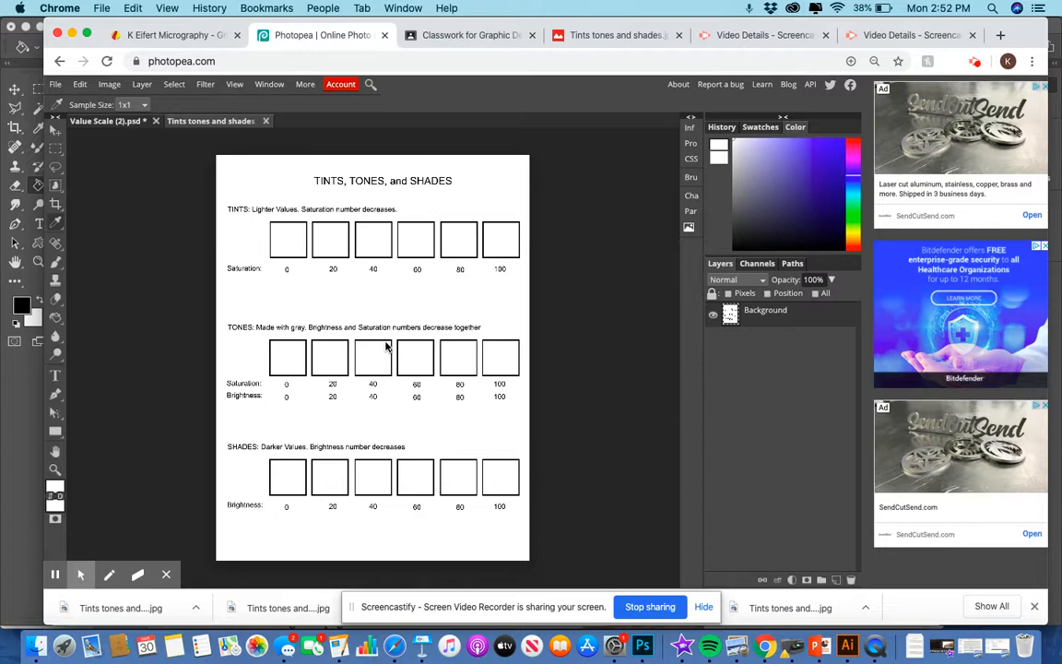
Step: Sample the blue from the Color 1 square in Value Scale (2).psd and return to the Tints tones and shades document
{"action": "left_click", "coordinate": [109, 122]}
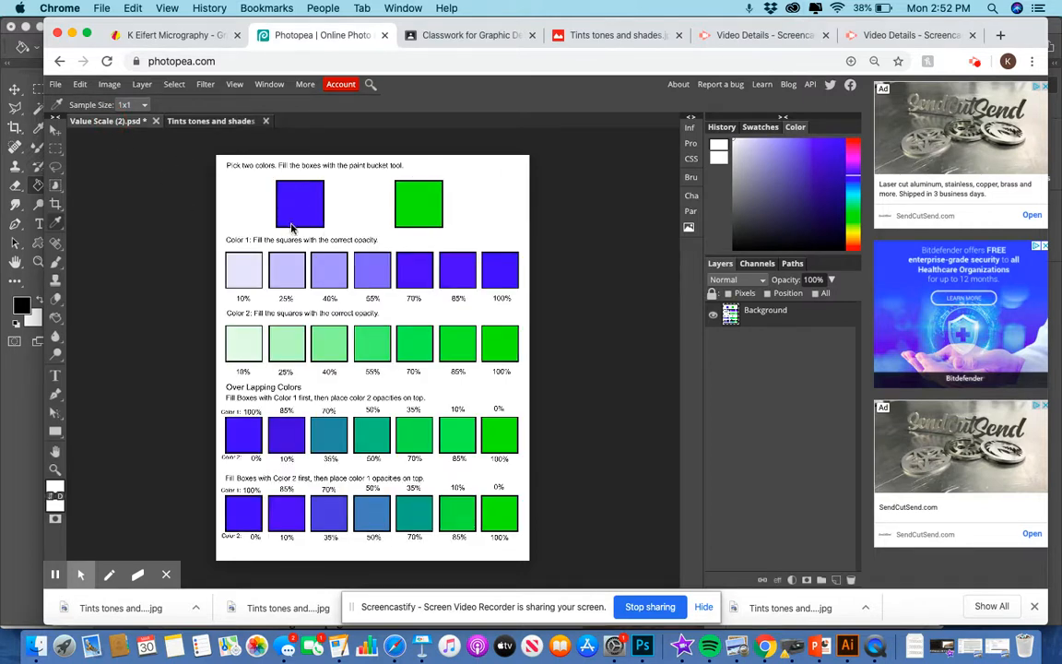
{"action": "right_click", "coordinate": [56, 221]}
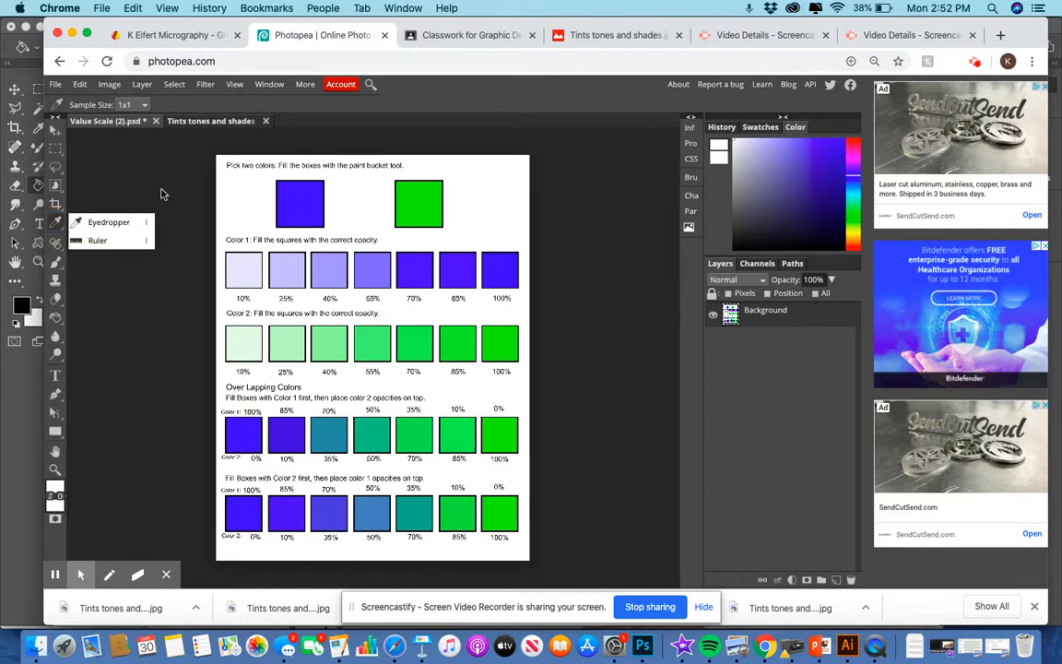
{"action": "left_click", "coordinate": [281, 187]}
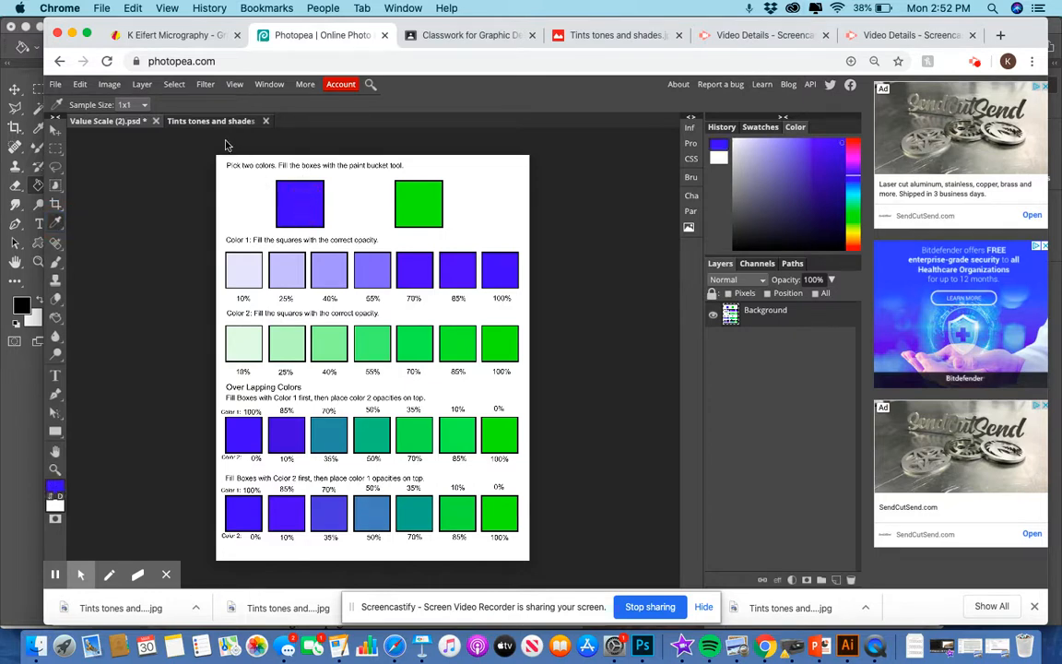
{"action": "left_click", "coordinate": [192, 117]}
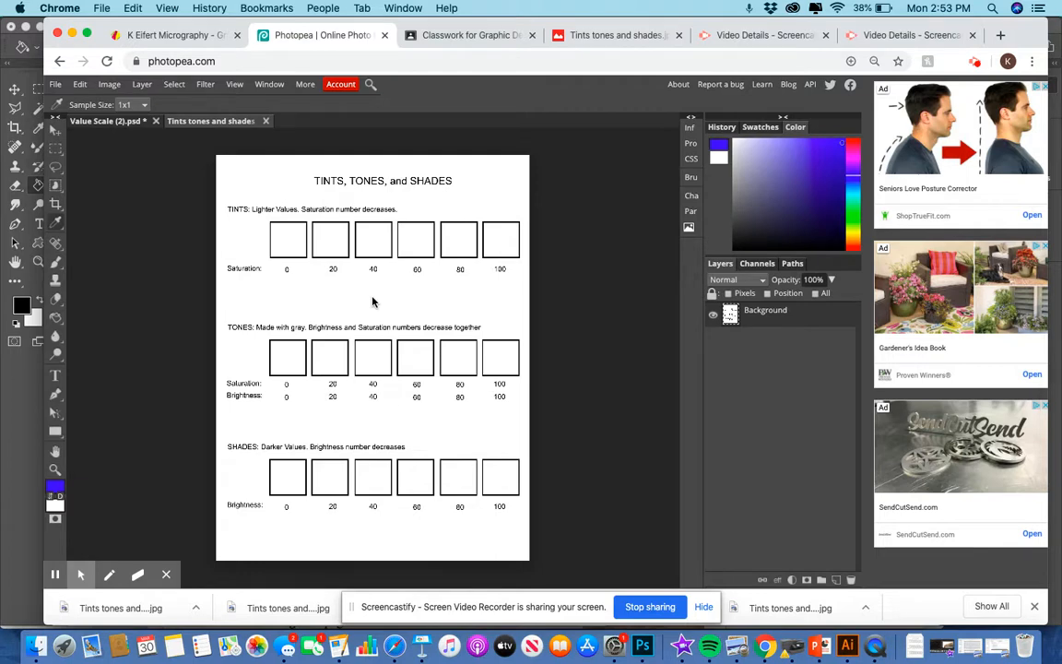
Step: Set the blue foreground color to 100% saturation and 100% brightness and fill the Tints row's 100 box with the Paint Bucket
{"action": "left_click", "coordinate": [57, 319]}
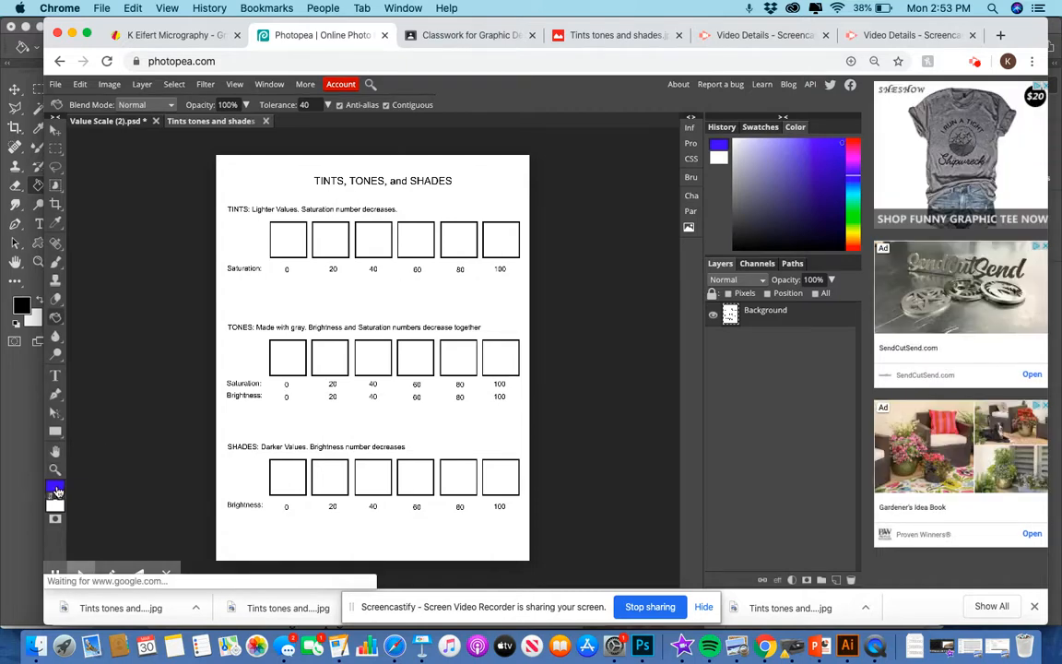
{"action": "left_click", "coordinate": [56, 492]}
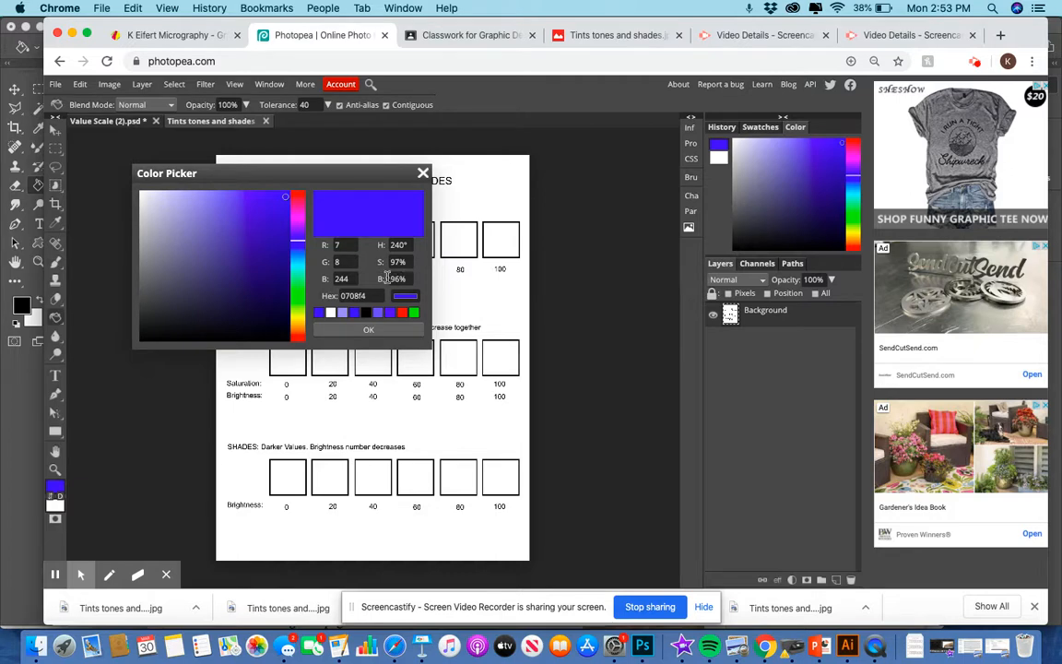
{"action": "left_click_drag", "start_coordinate": [363, 175], "coordinate": [465, 301]}
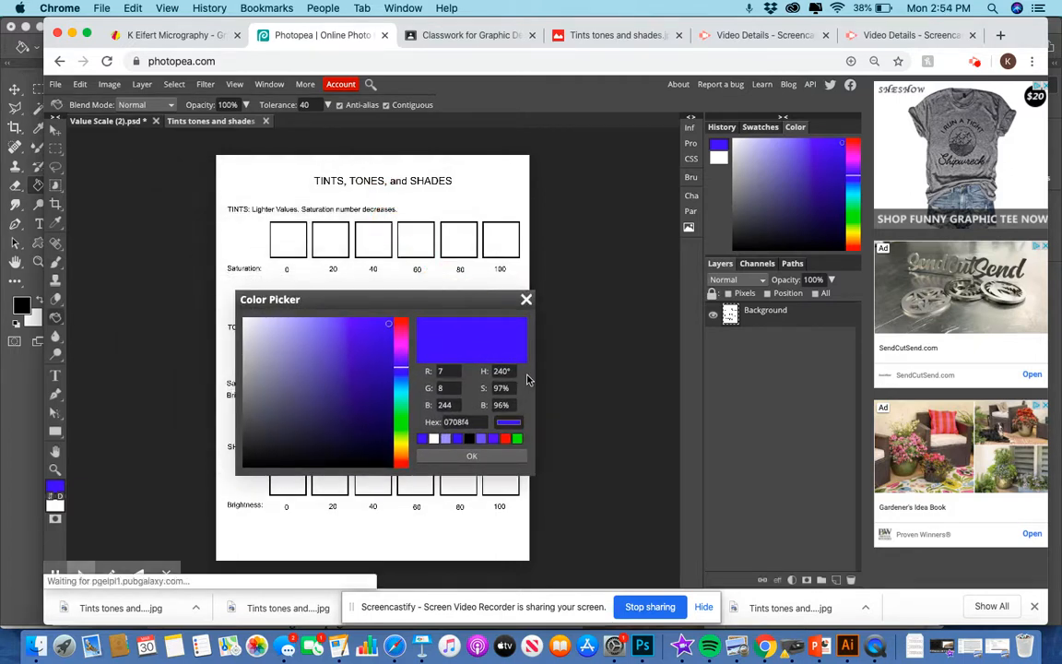
{"action": "left_click", "coordinate": [483, 389]}
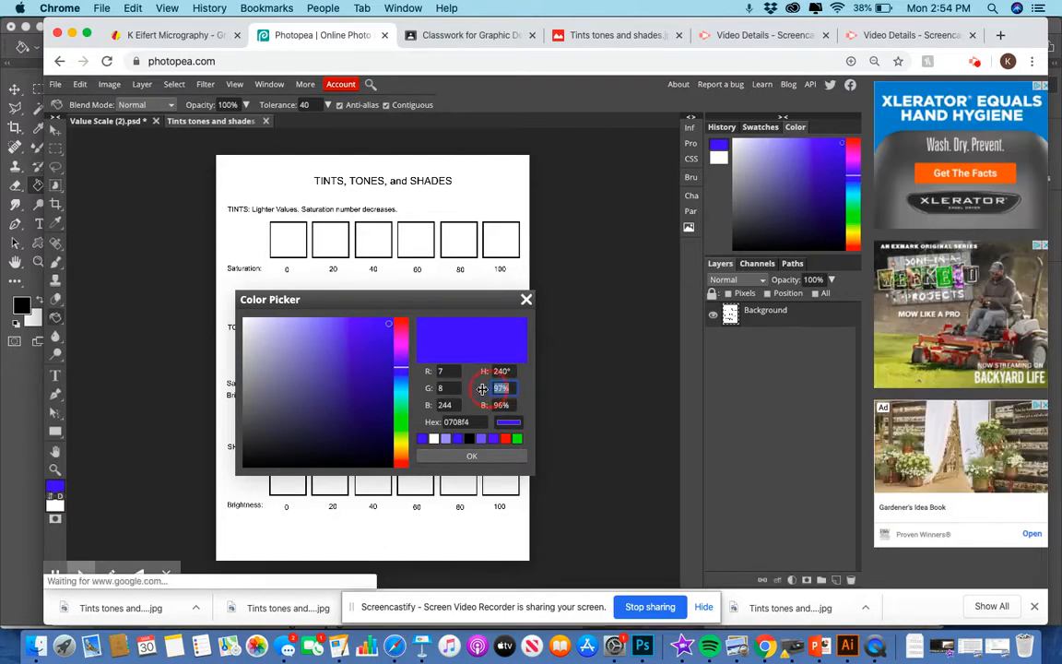
{"action": "type", "text": "100"}
{"action": "left_click_drag", "start_coordinate": [515, 405], "coordinate": [475, 409]}
{"action": "type", "text": "1"}
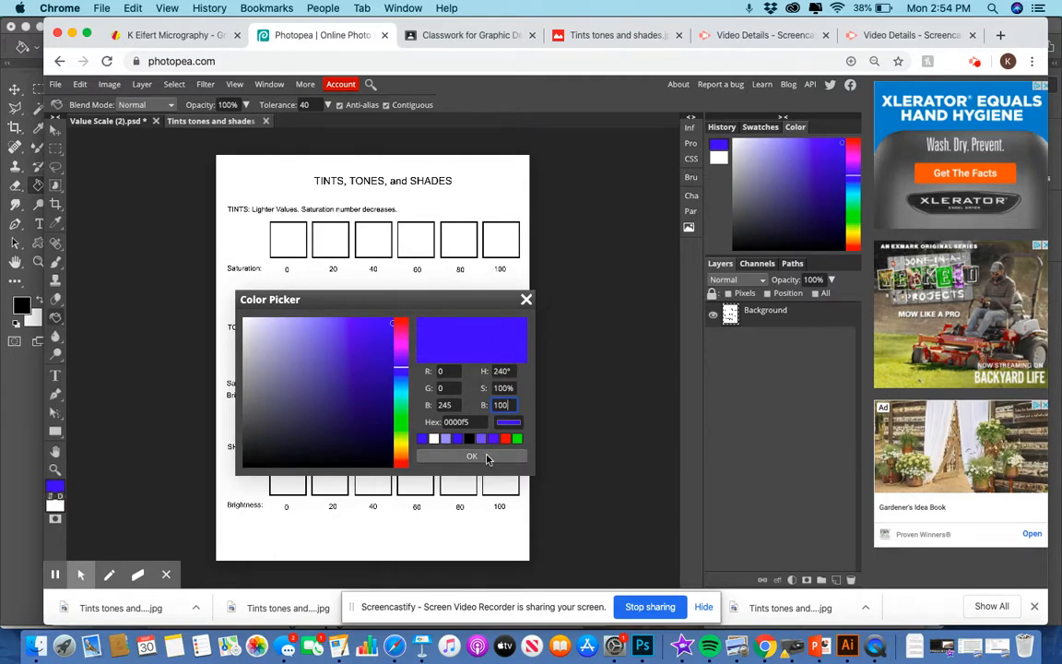
{"action": "left_click", "coordinate": [483, 459]}
{"action": "left_click", "coordinate": [498, 248]}
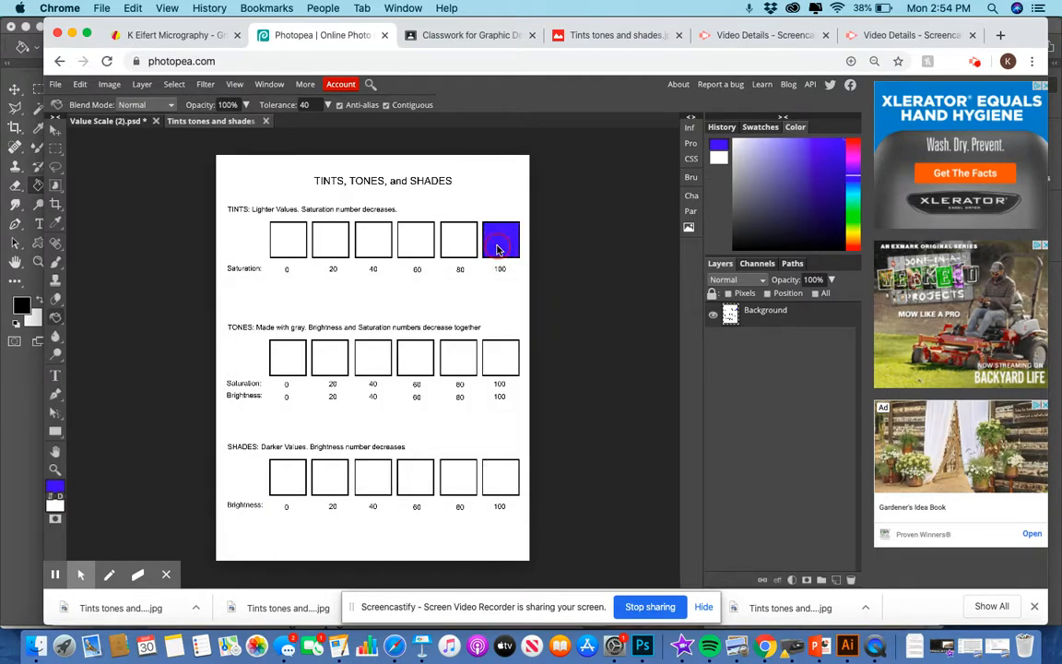
Step: Set the foreground color's saturation to 80% and fill the 80 box in the Tints row
{"action": "left_click", "coordinate": [55, 489]}
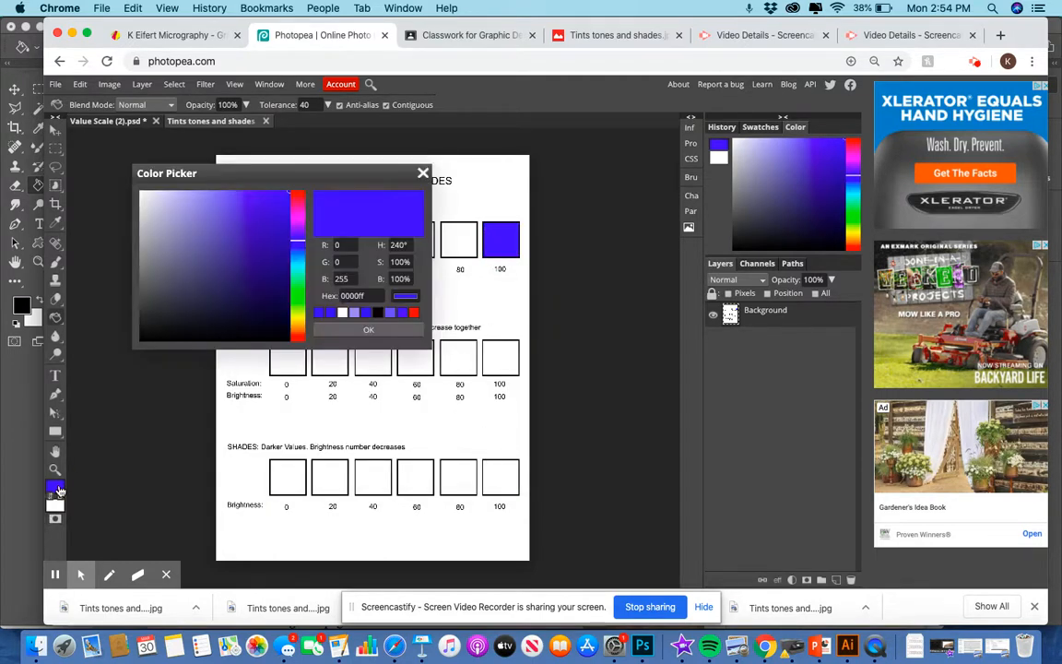
{"action": "left_click_drag", "start_coordinate": [313, 173], "coordinate": [397, 277]}
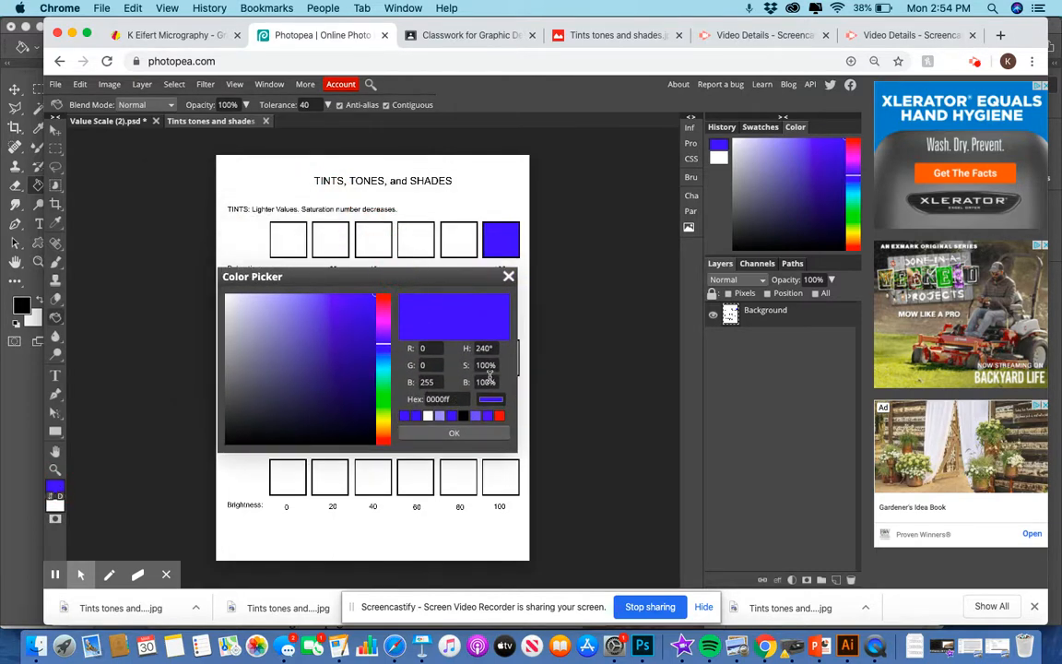
{"action": "left_click_drag", "start_coordinate": [462, 277], "coordinate": [461, 299]}
{"action": "left_click", "coordinate": [482, 386]}
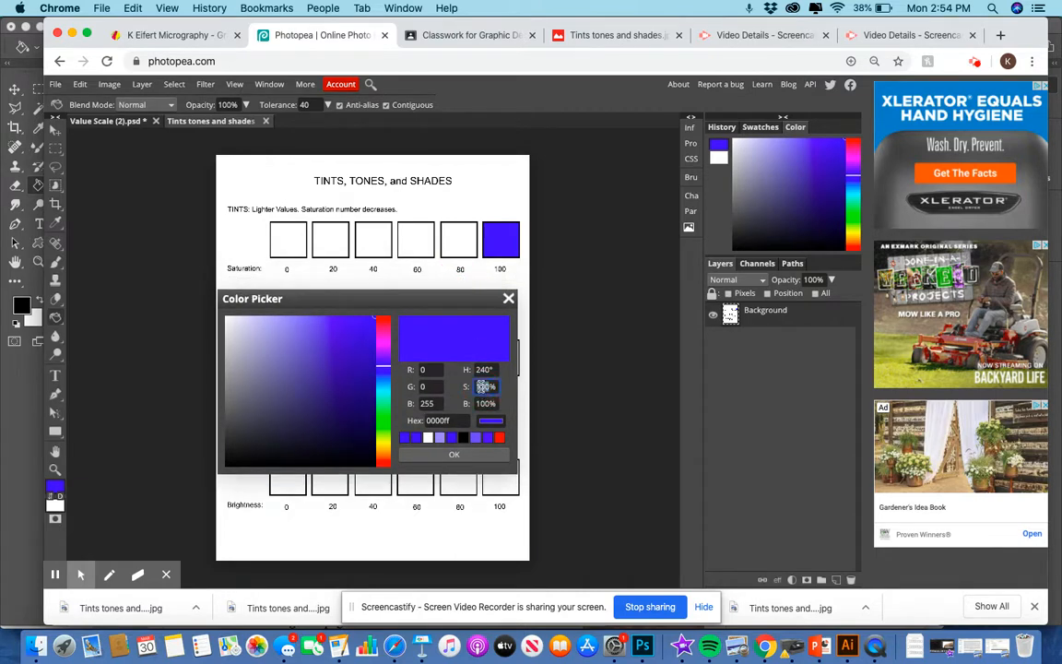
{"action": "type", "text": "80"}
{"action": "left_click", "coordinate": [477, 454]}
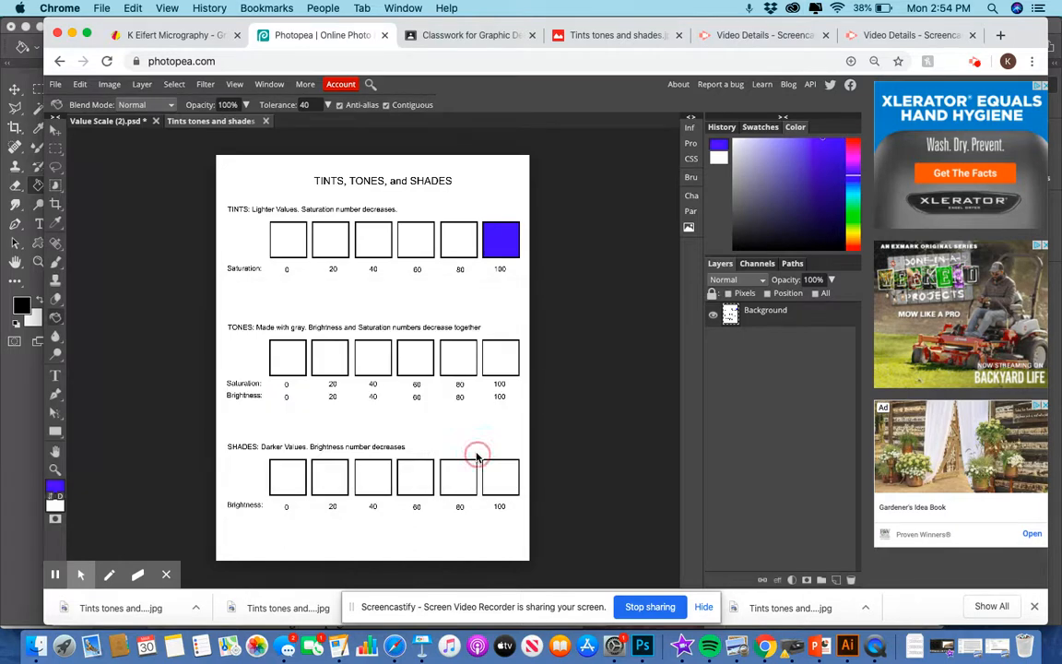
{"action": "left_click", "coordinate": [464, 240]}
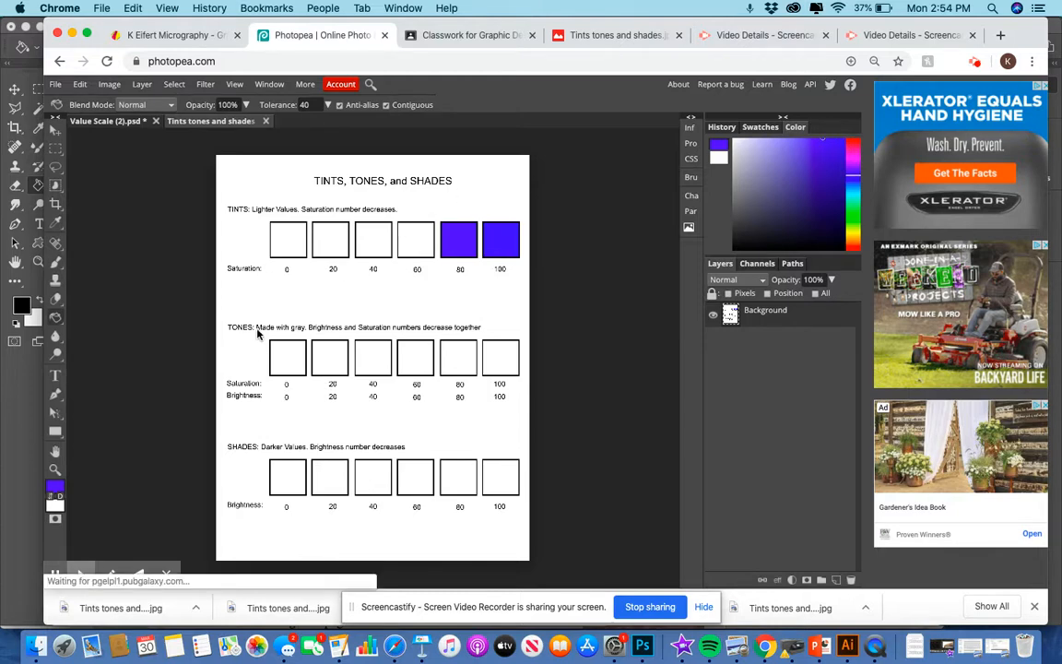
Step: Lower the foreground color's saturation to 60% and fill the 60 box in the Tints row
{"action": "left_click", "coordinate": [55, 485]}
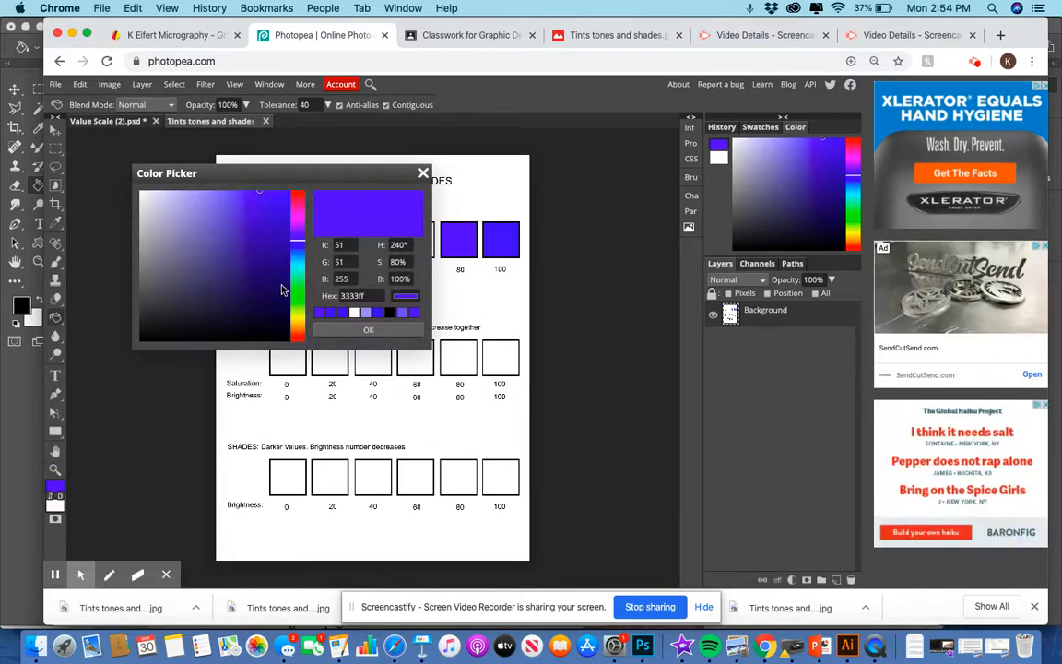
{"action": "left_click", "coordinate": [369, 263]}
{"action": "left_click", "coordinate": [368, 329]}
{"action": "left_click", "coordinate": [420, 244]}
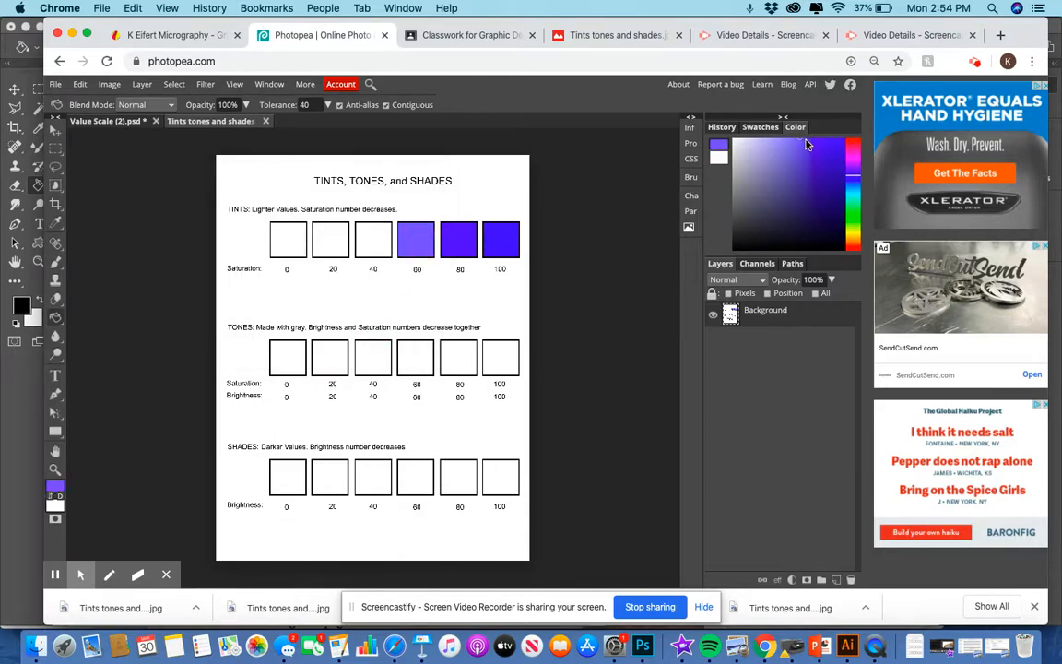
Step: Change the foreground color's saturation to 40% and fill the 40 box in the Tints row
{"action": "left_click", "coordinate": [55, 486]}
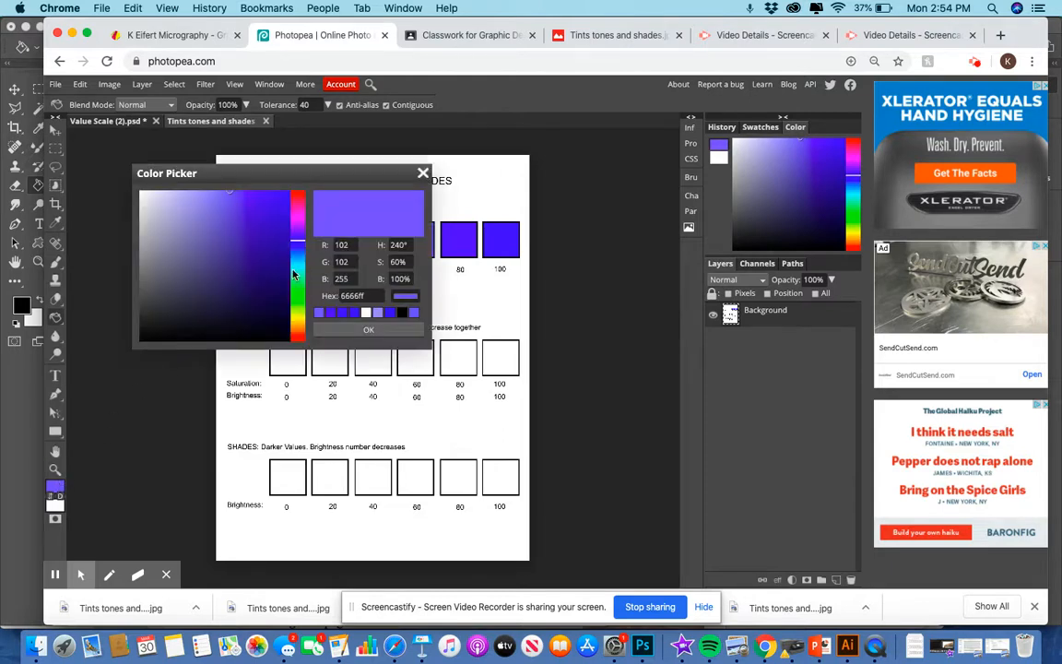
{"action": "left_click", "coordinate": [393, 262]}
{"action": "double_click", "coordinate": [377, 268]}
{"action": "left_click", "coordinate": [371, 330]}
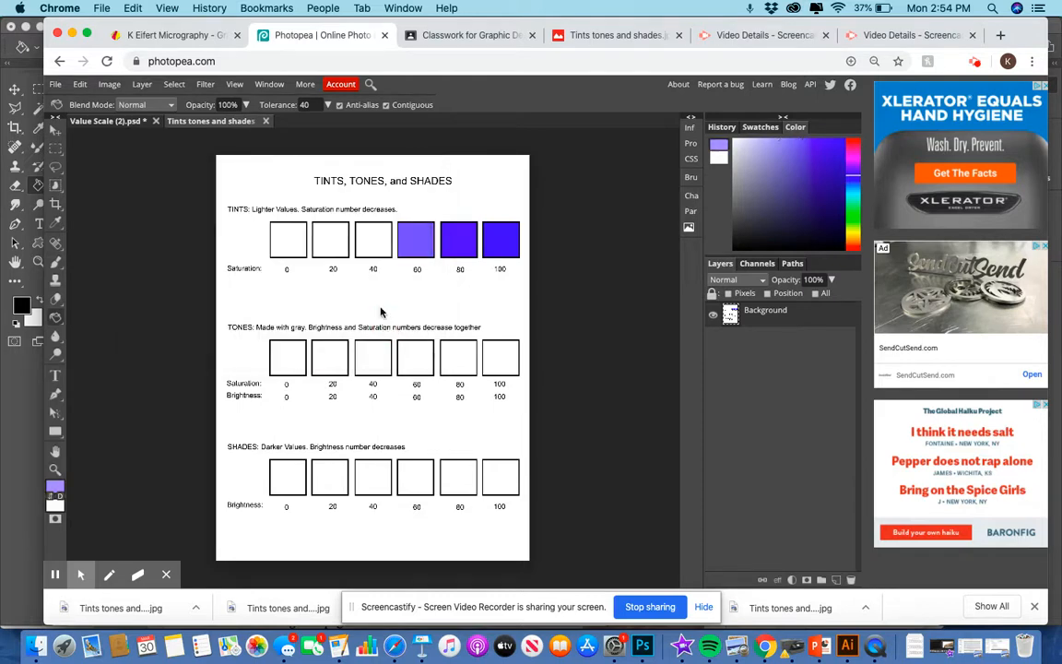
{"action": "left_click", "coordinate": [378, 247]}
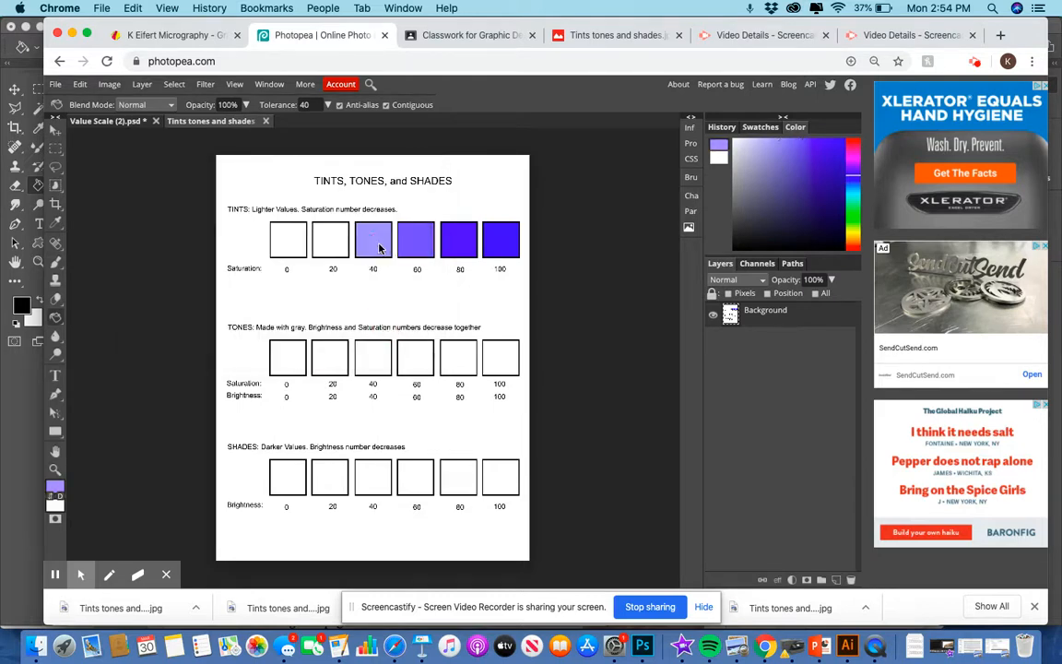
Step: Reduce the foreground color's saturation to 20% and fill the 20 box in the Tints row
{"action": "left_click", "coordinate": [57, 491]}
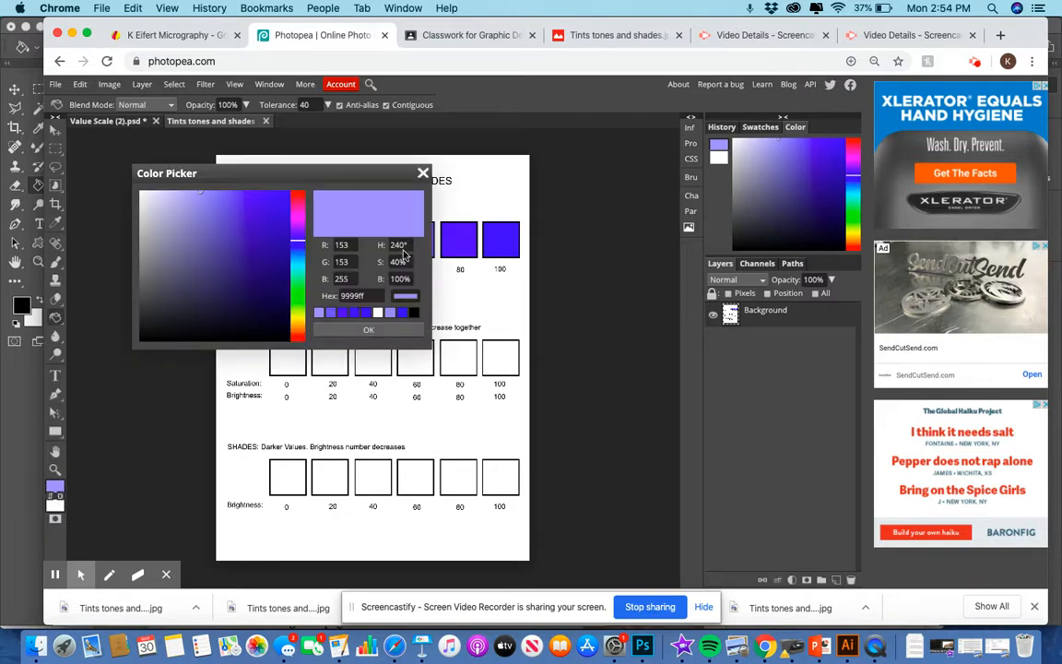
{"action": "double_click", "coordinate": [410, 262]}
{"action": "type", "text": "20"}
{"action": "key", "text": "Return"}
{"action": "left_click", "coordinate": [331, 239]}
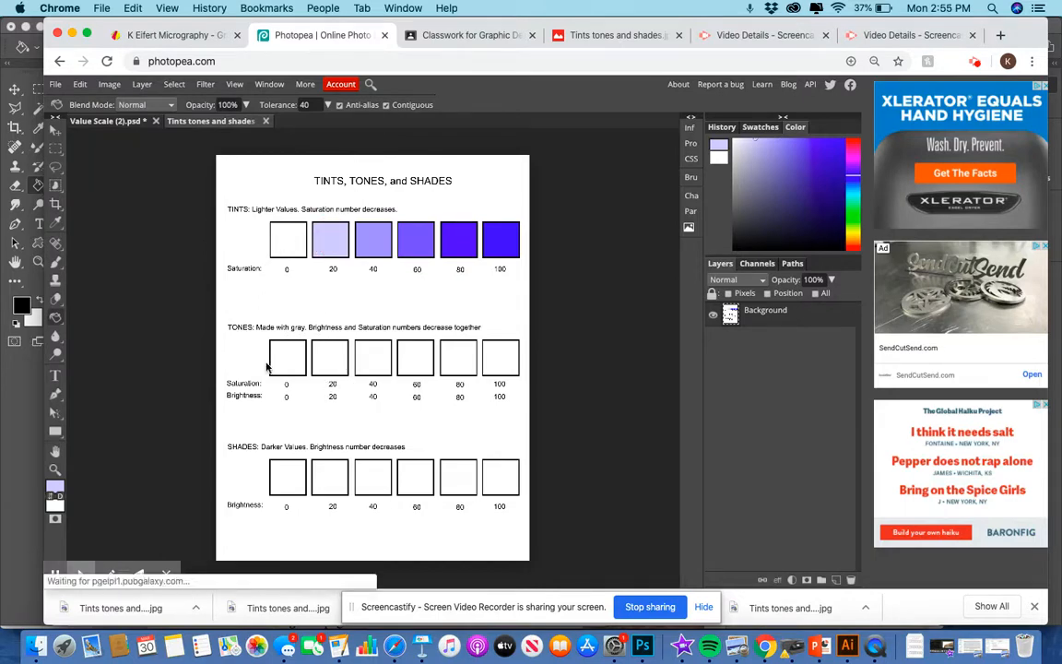
Step: Set the foreground color's saturation back to 100% and fill the 100 box in the Tones row
{"action": "left_click", "coordinate": [56, 486]}
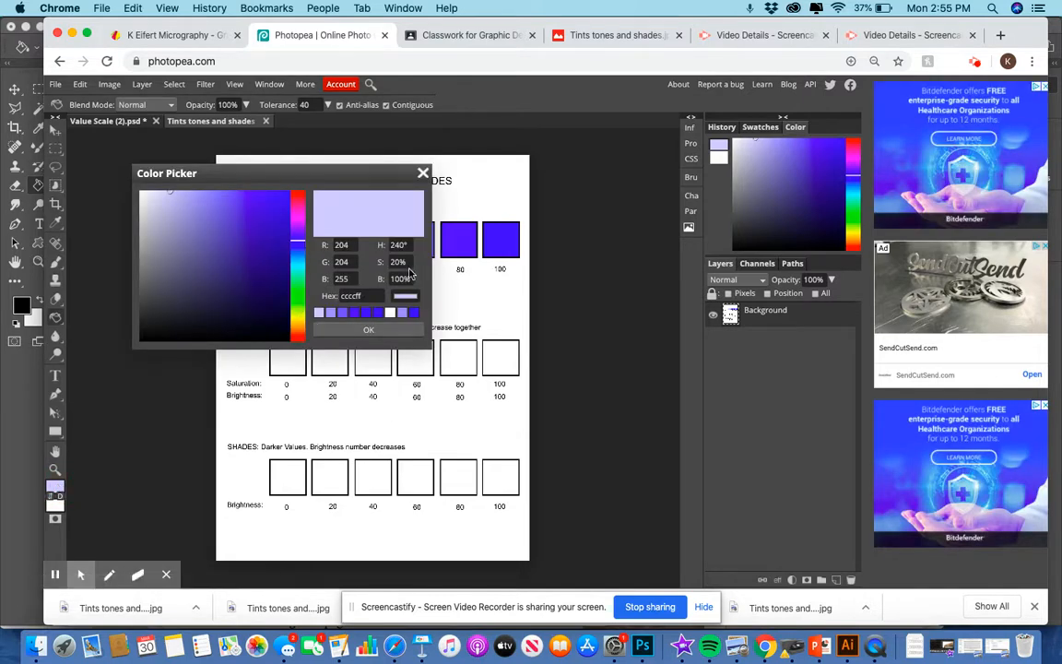
{"action": "left_click", "coordinate": [409, 263]}
{"action": "left_click", "coordinate": [397, 333]}
{"action": "left_click", "coordinate": [500, 350]}
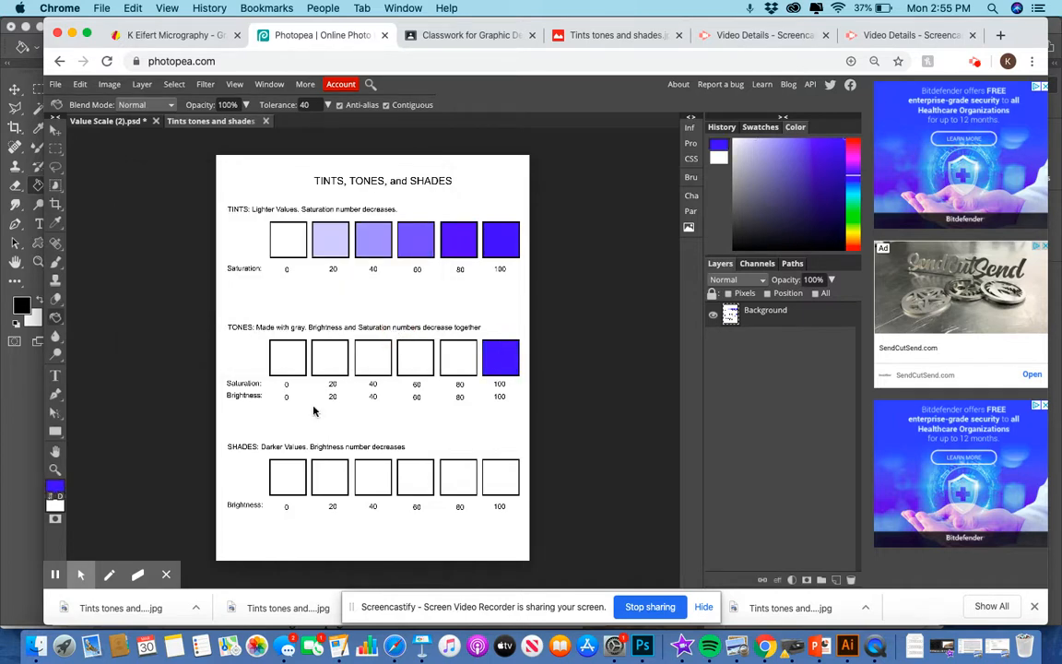
Step: Set the foreground color to 80% saturation and 80% brightness and fill the 80 box in the Tones row
{"action": "left_click", "coordinate": [54, 486]}
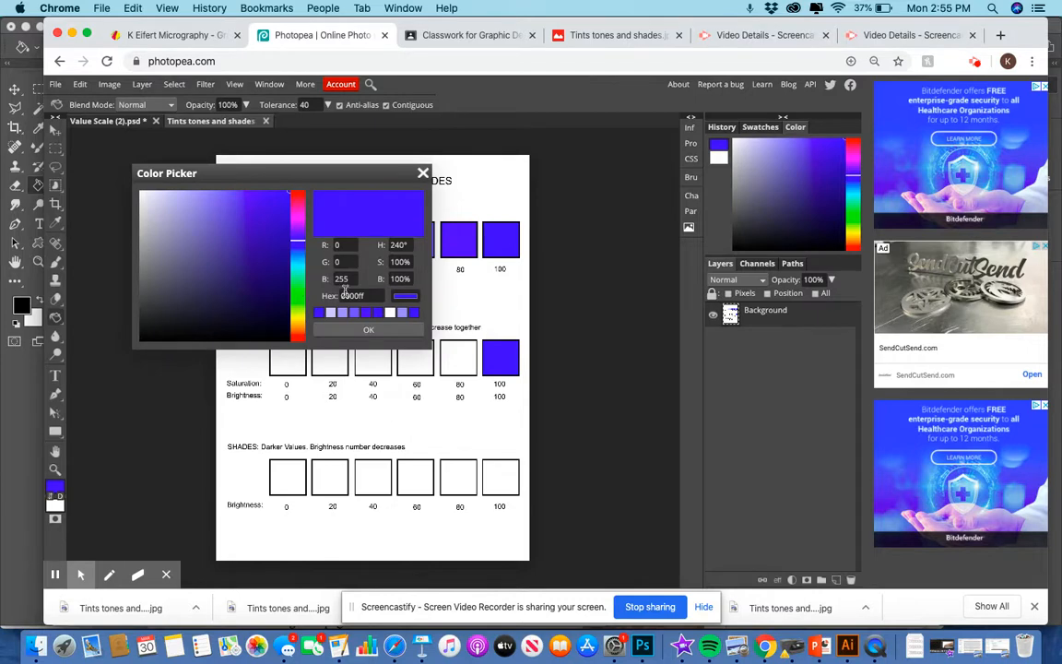
{"action": "left_click_drag", "start_coordinate": [413, 264], "coordinate": [378, 266]}
{"action": "type", "text": "80"}
{"action": "left_click", "coordinate": [379, 278]}
{"action": "type", "text": "8"}
{"action": "left_click", "coordinate": [368, 329]}
{"action": "left_click", "coordinate": [457, 357]}
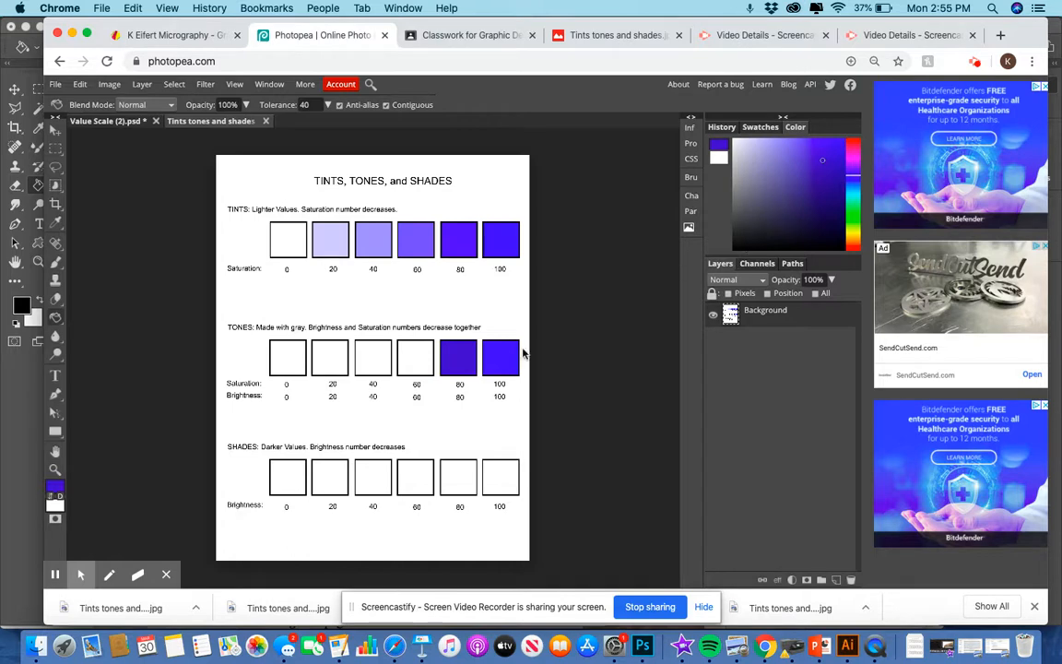
Step: Set the foreground color to 60% saturation and 60% brightness and fill the 60 box in the Tones row
{"action": "left_click", "coordinate": [54, 489]}
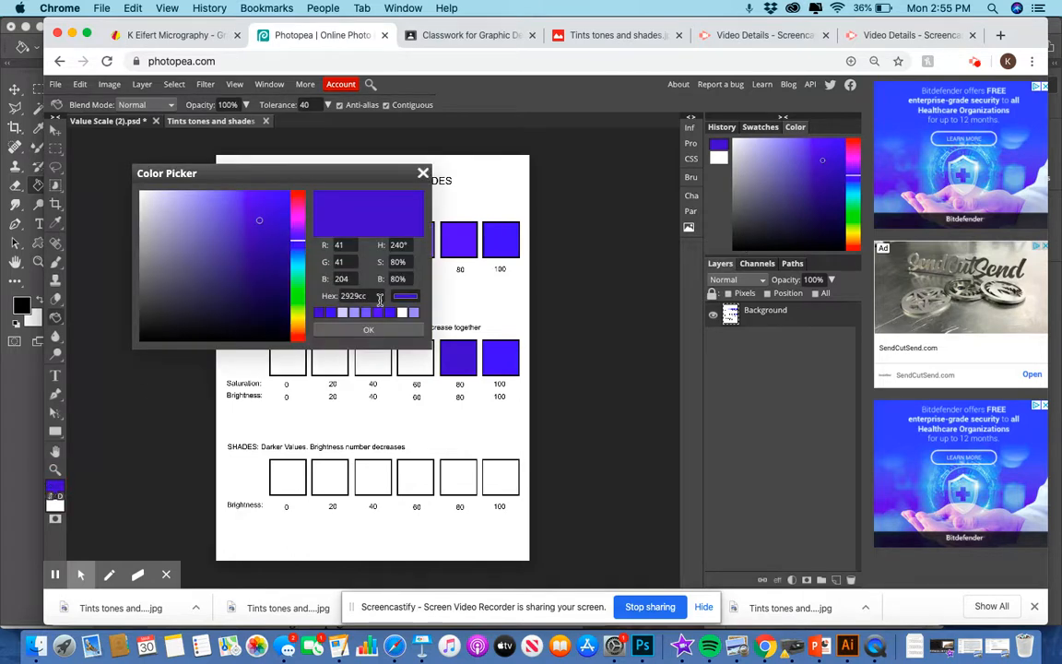
{"action": "left_click_drag", "start_coordinate": [404, 265], "coordinate": [369, 267]}
{"action": "key", "text": "Tab"}
{"action": "type", "text": "6"}
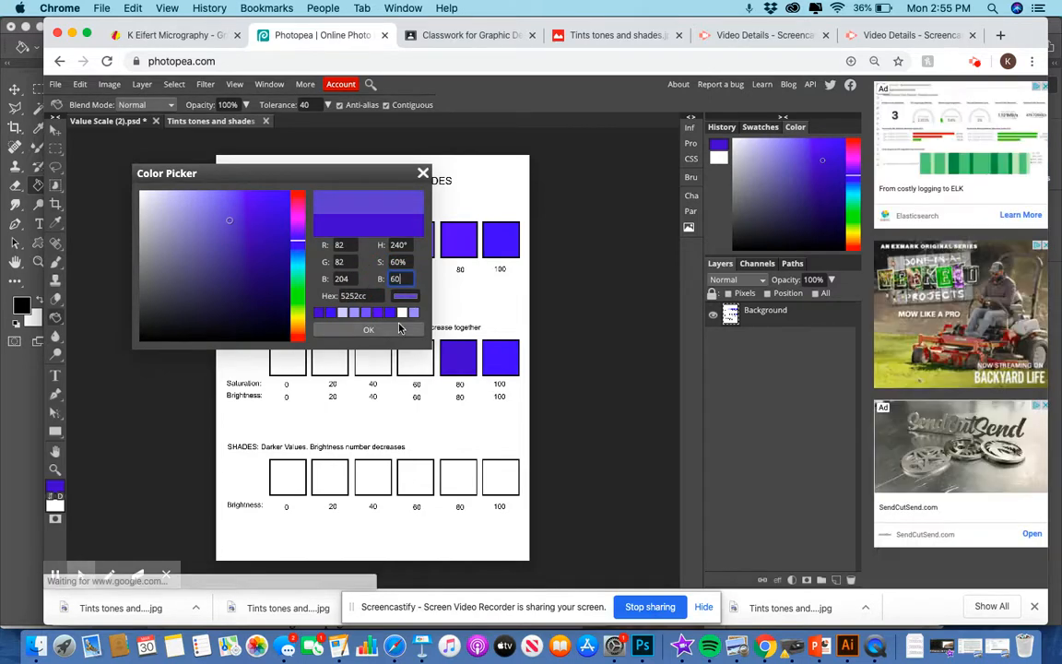
{"action": "key", "text": "Return"}
{"action": "left_click", "coordinate": [409, 348]}
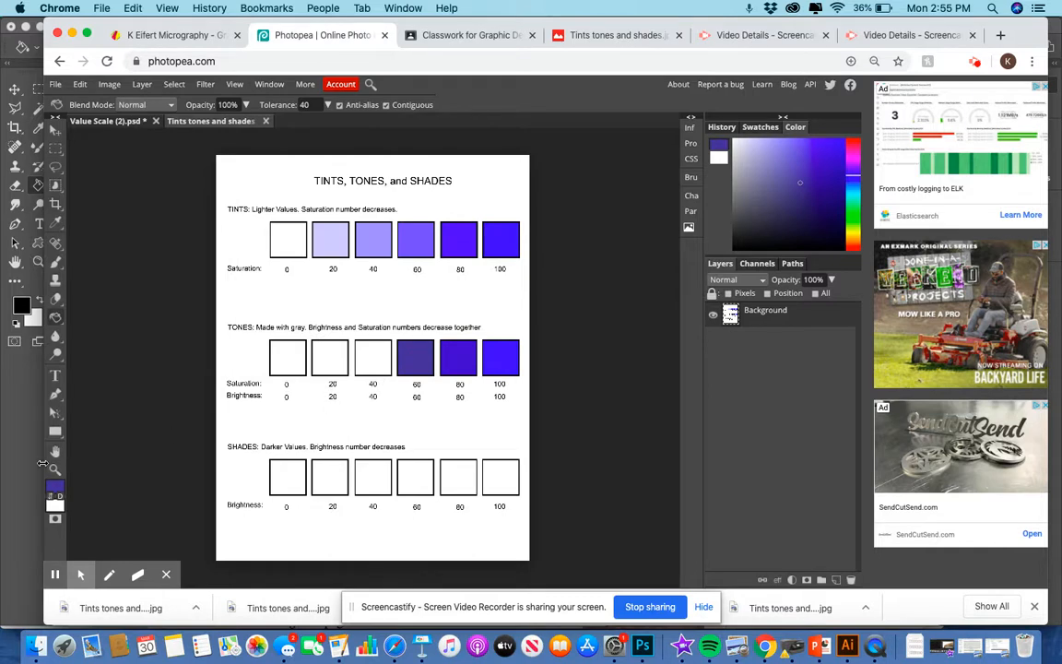
Step: Set the foreground color to 40% saturation and 40% brightness and fill the 40 box in the Tones row
{"action": "left_click", "coordinate": [55, 486]}
{"action": "left_click_drag", "start_coordinate": [411, 264], "coordinate": [380, 265]}
{"action": "type", "text": "40"}
{"action": "key", "text": "Tab"}
{"action": "type", "text": "40"}
{"action": "left_click", "coordinate": [368, 329]}
{"action": "left_click", "coordinate": [374, 354]}
Step: Set the foreground color to 20% saturation and 20% brightness and fill the 20 box in the Tones row
{"action": "left_click", "coordinate": [65, 485]}
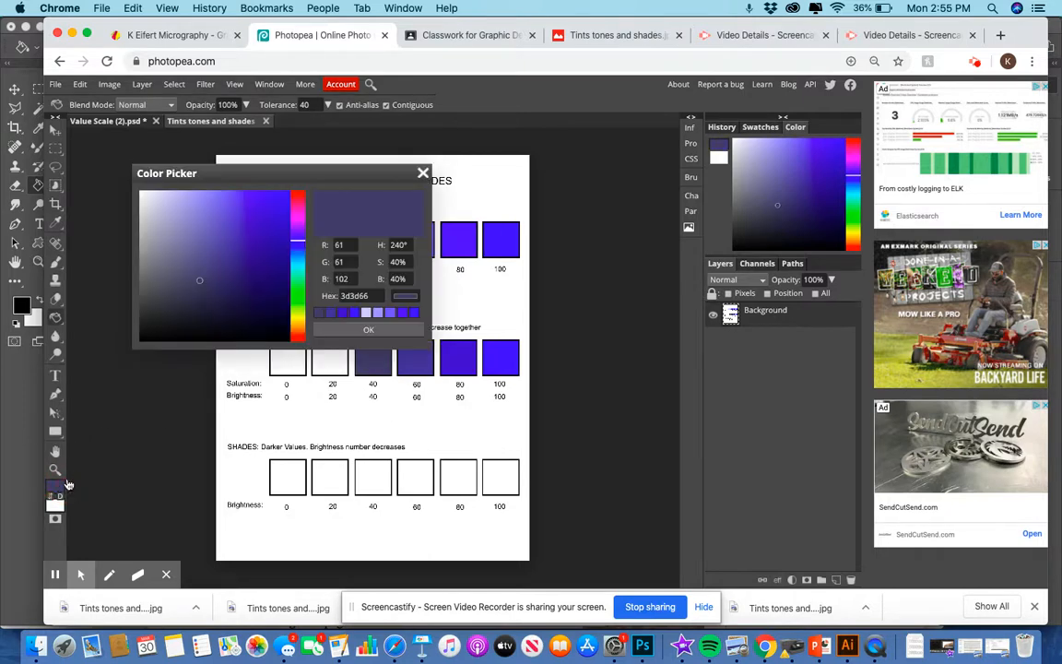
{"action": "left_click", "coordinate": [392, 262]}
{"action": "type", "text": "20"}
{"action": "key", "text": "Tab"}
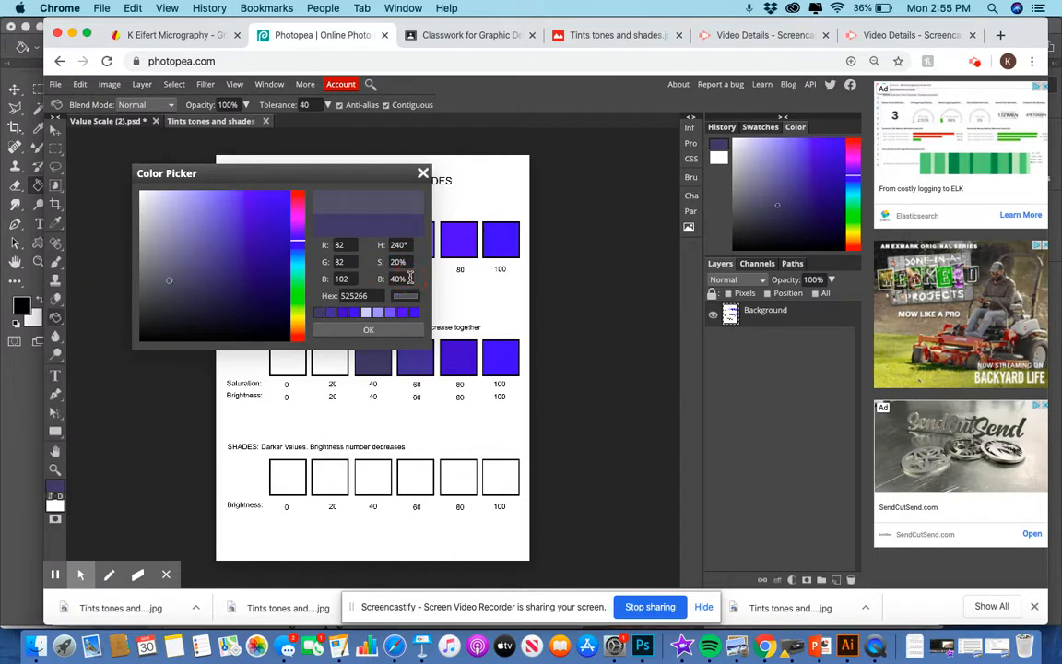
{"action": "type", "text": "20"}
{"action": "left_click", "coordinate": [371, 330]}
{"action": "left_click", "coordinate": [329, 361]}
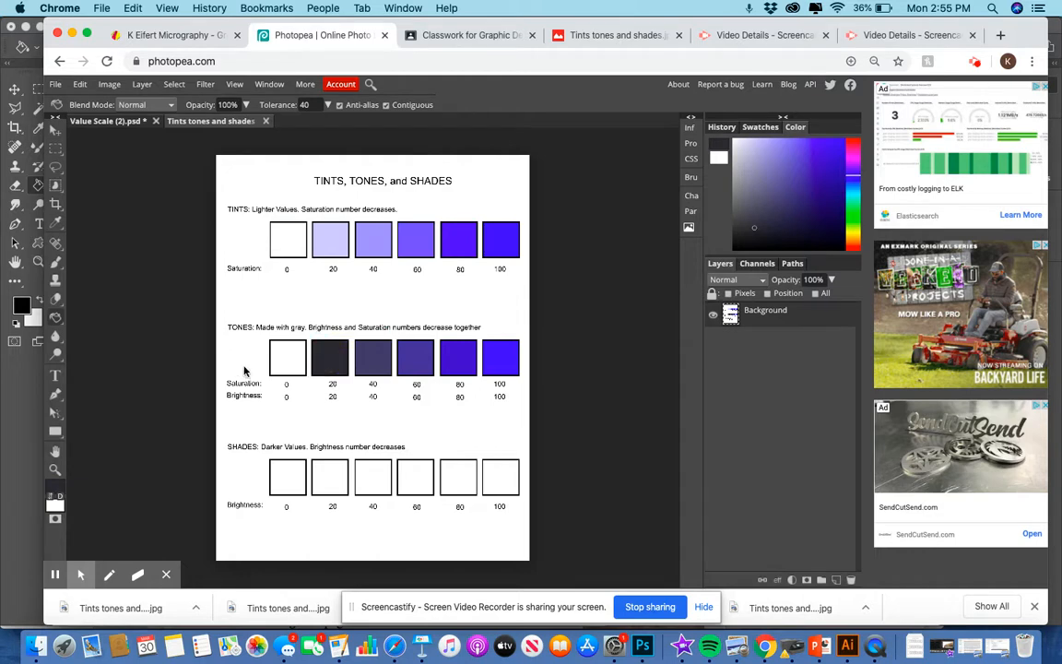
Step: Set the foreground color to 0% saturation and 0% brightness and fill the 0 box in the Tones row
{"action": "left_click", "coordinate": [61, 487]}
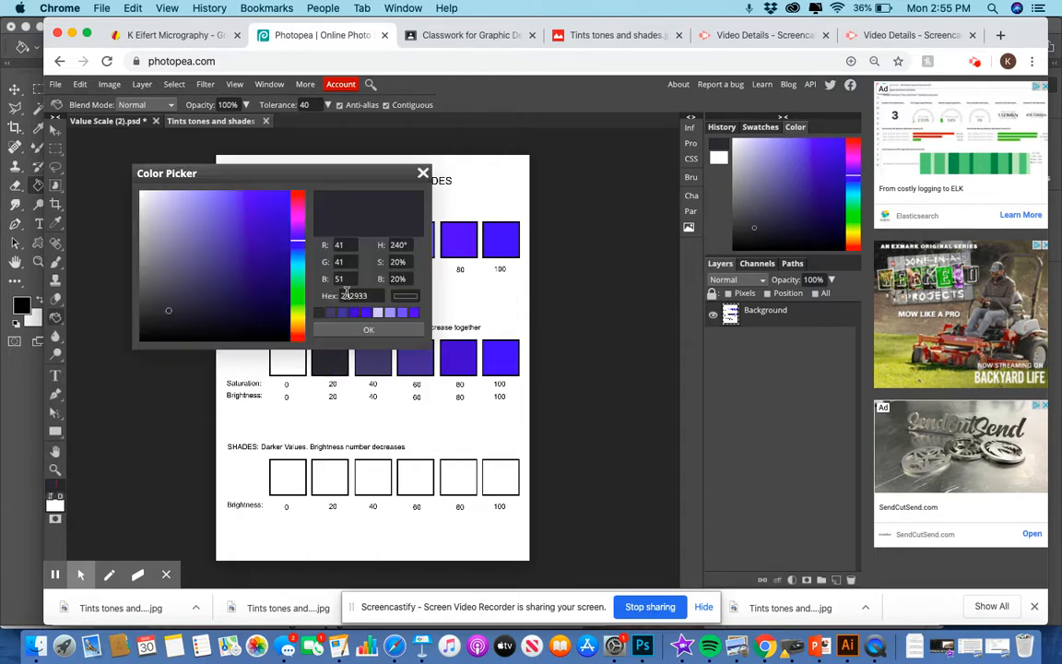
{"action": "left_click", "coordinate": [395, 262]}
{"action": "left_click_drag", "start_coordinate": [409, 279], "coordinate": [369, 281]}
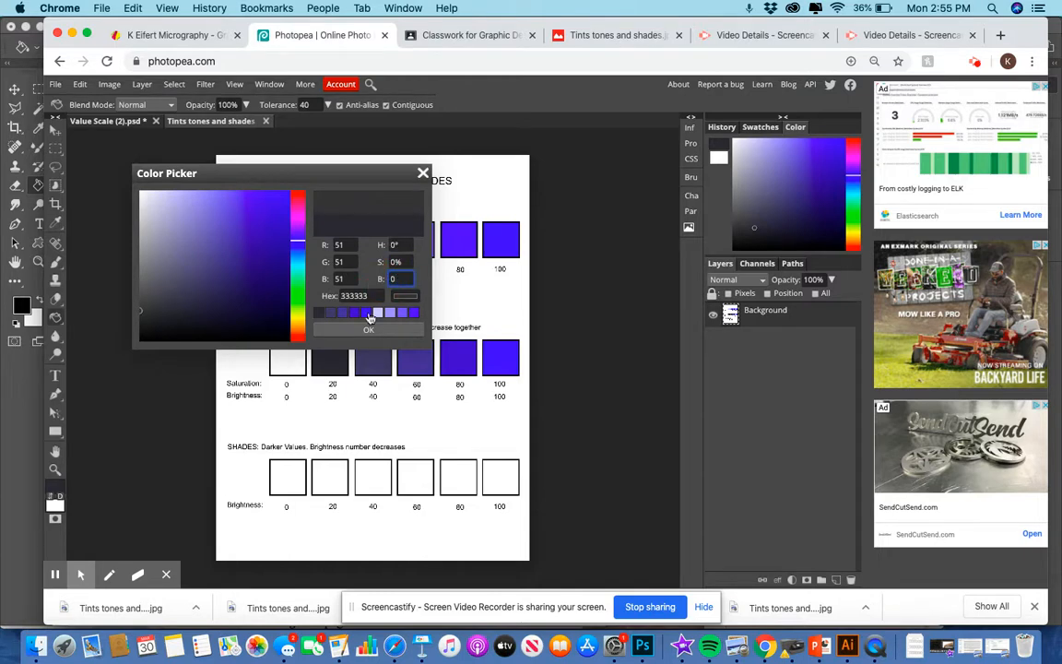
{"action": "left_click", "coordinate": [370, 329]}
{"action": "left_click", "coordinate": [286, 358]}
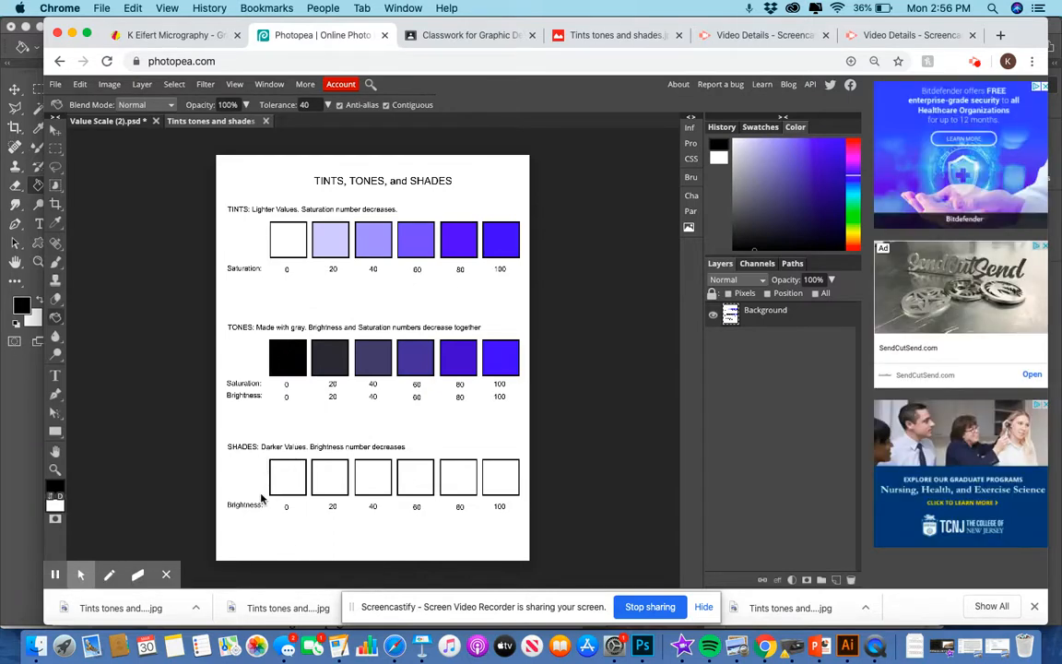
{"action": "left_click", "coordinate": [56, 487]}
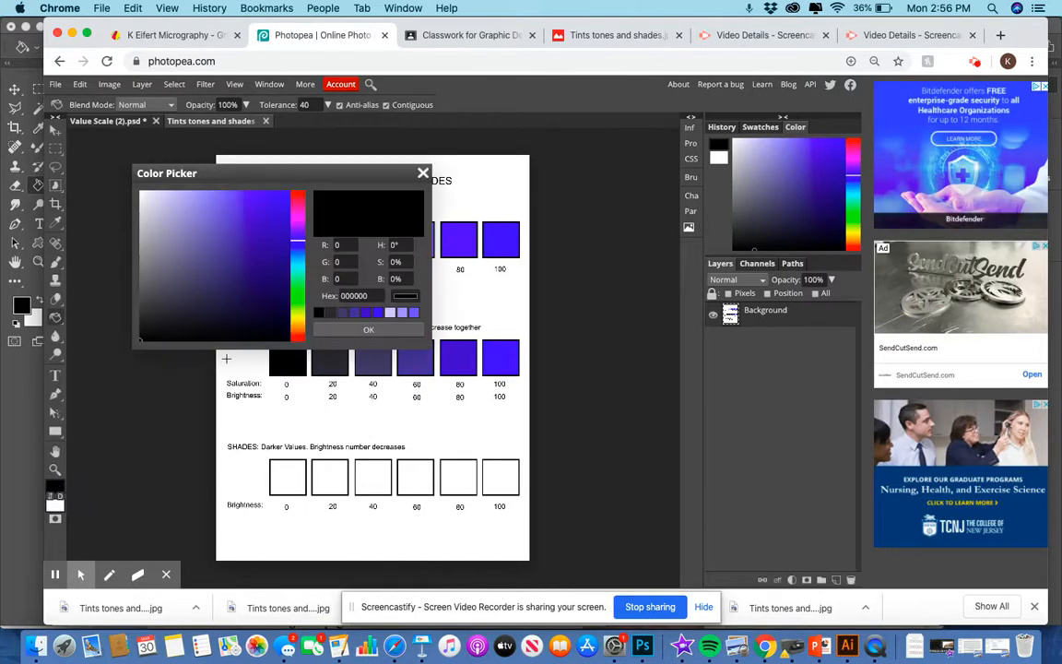
{"action": "left_click", "coordinate": [394, 262]}
{"action": "type", "text": "100"}
{"action": "left_click", "coordinate": [408, 279]}
{"action": "left_click_drag", "start_coordinate": [403, 262], "coordinate": [384, 265]}
{"action": "left_click", "coordinate": [424, 174]}
Step: Sample the full blue from the 100 box in the Tones row as the foreground color with the Eyedropper
{"action": "left_click", "coordinate": [56, 222]}
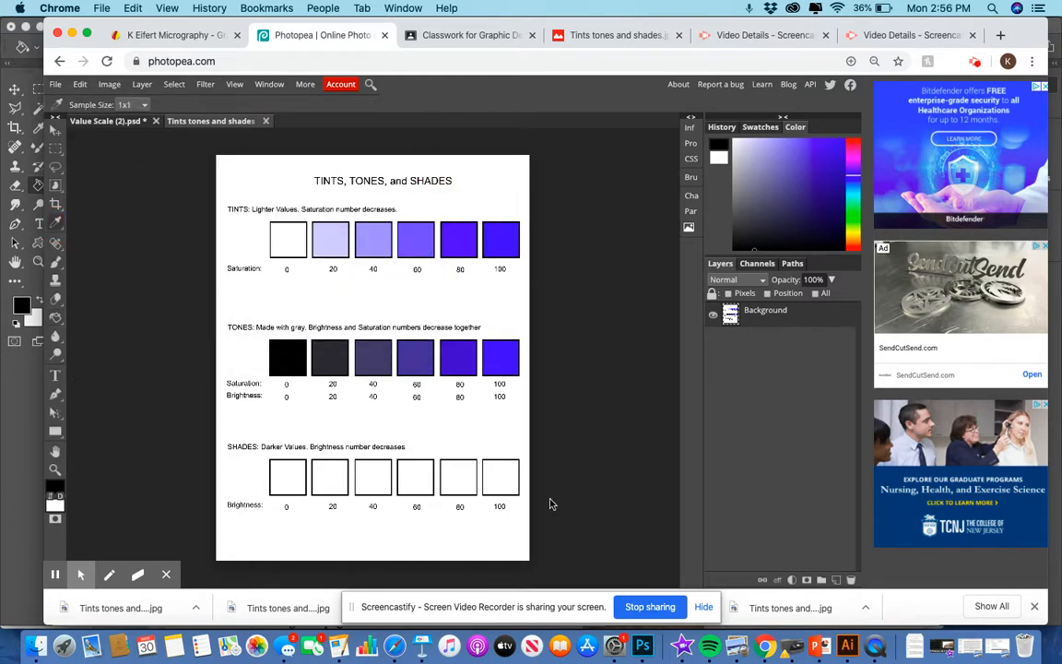
{"action": "left_click", "coordinate": [505, 360]}
{"action": "left_click", "coordinate": [55, 491]}
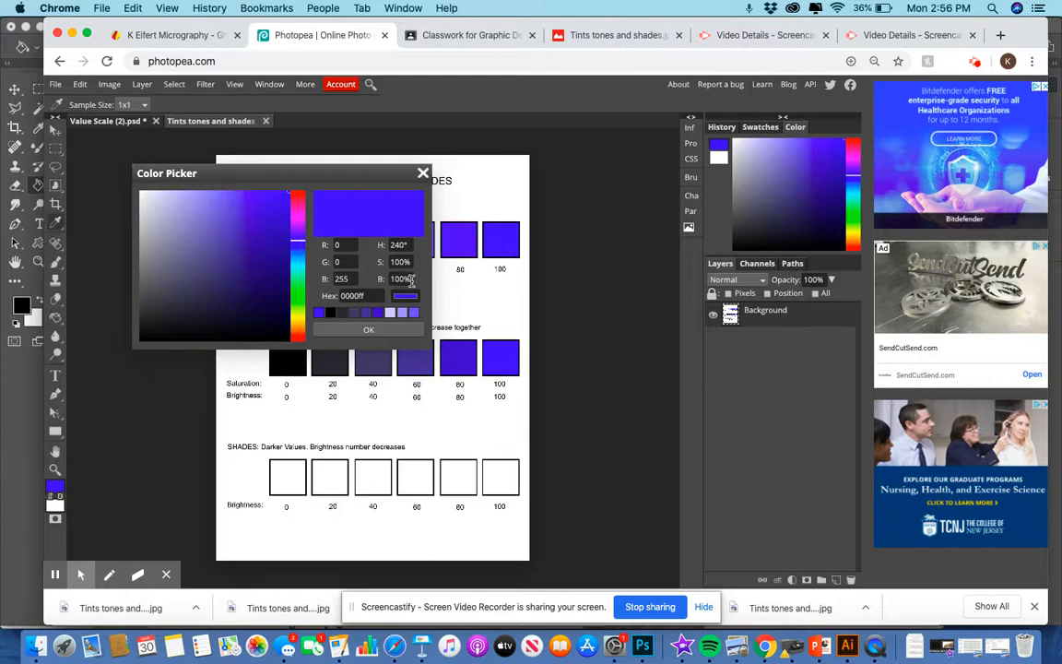
{"action": "left_click", "coordinate": [400, 328]}
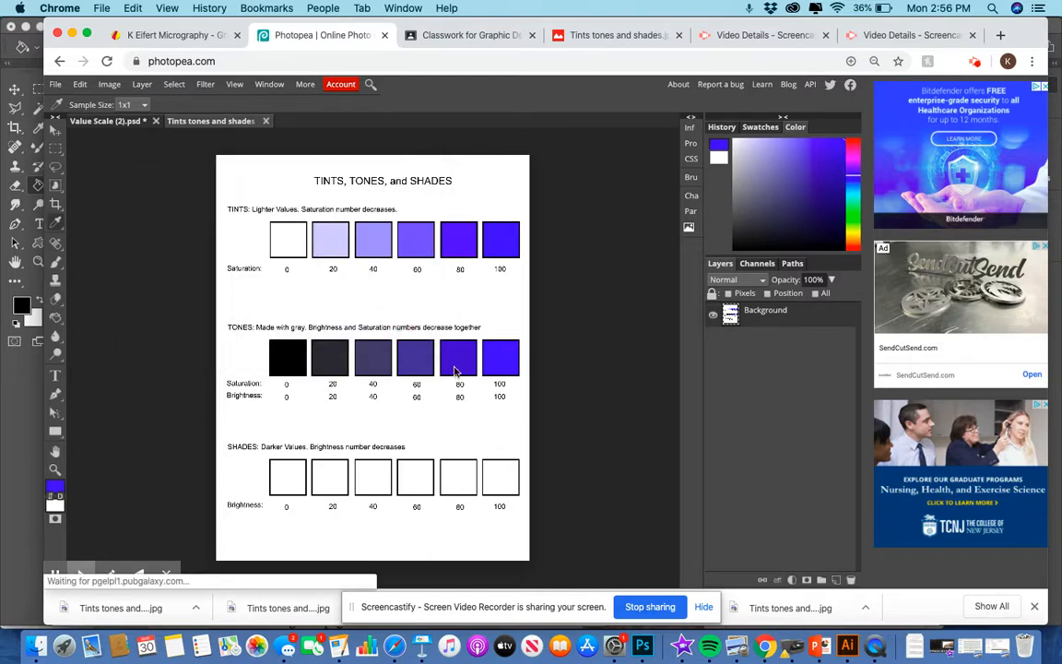
{"action": "left_click", "coordinate": [496, 477]}
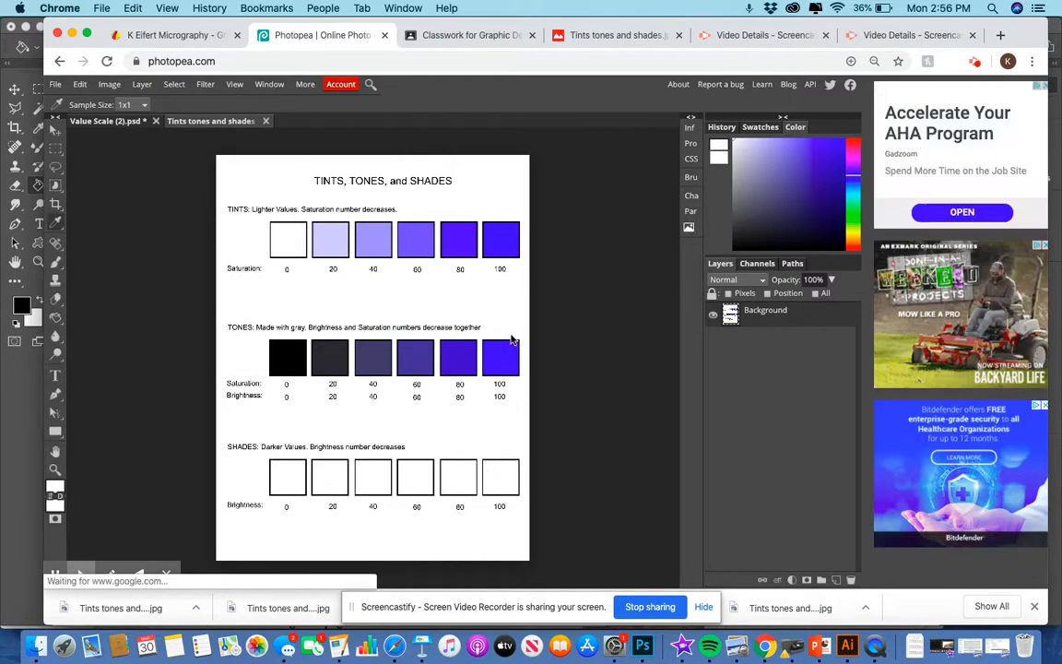
{"action": "left_click", "coordinate": [504, 368]}
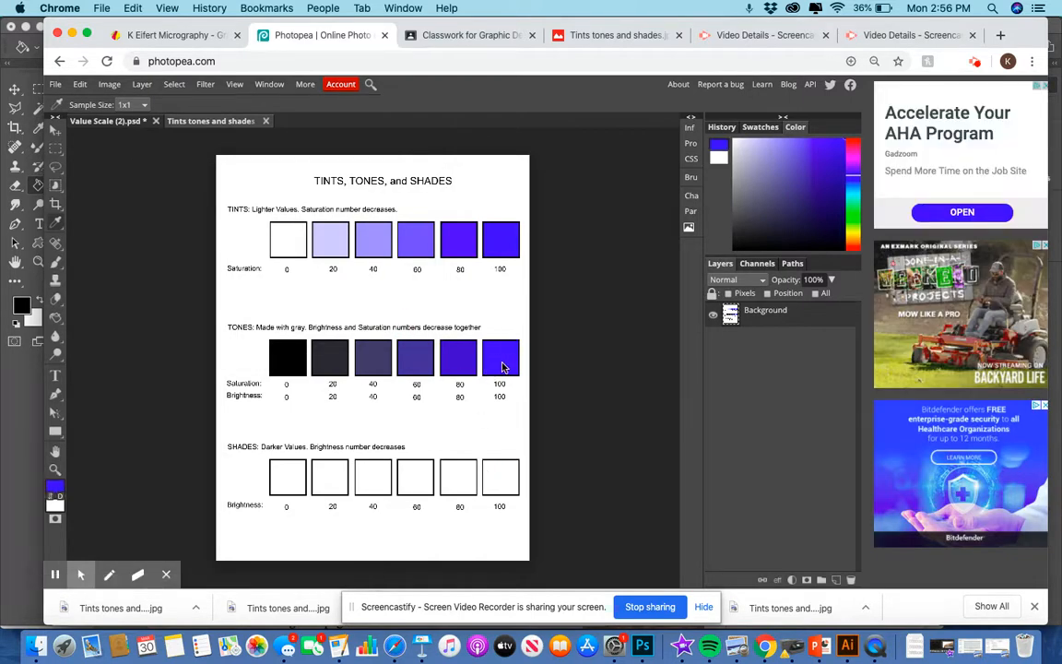
Step: Fill the 100 box in the Shades row with the sampled blue using the Paint Bucket
{"action": "left_click", "coordinate": [57, 321]}
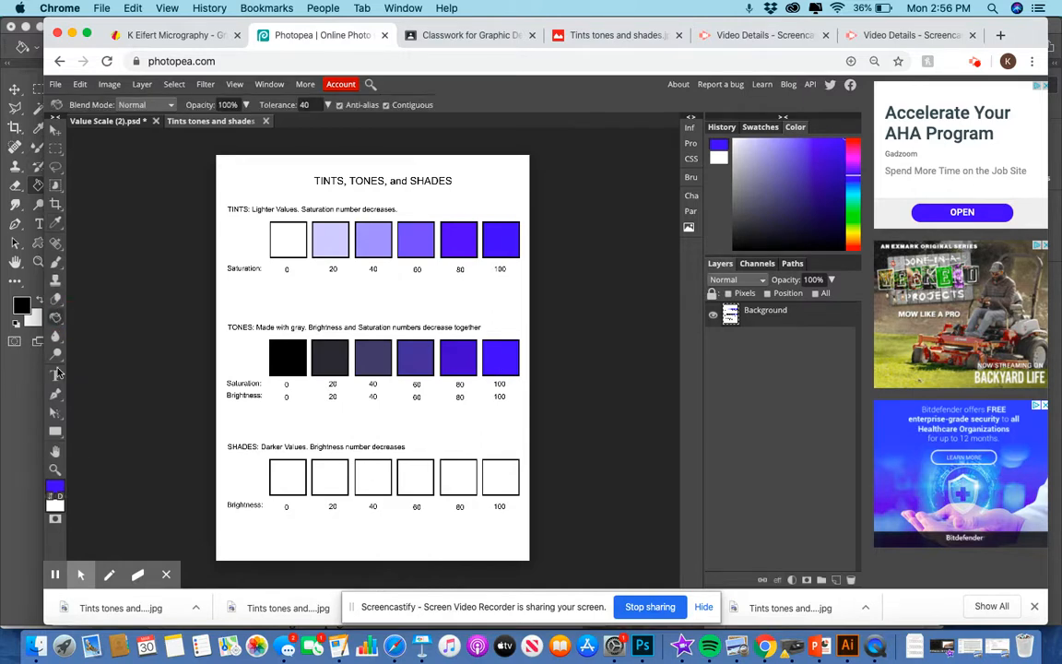
{"action": "left_click", "coordinate": [56, 488]}
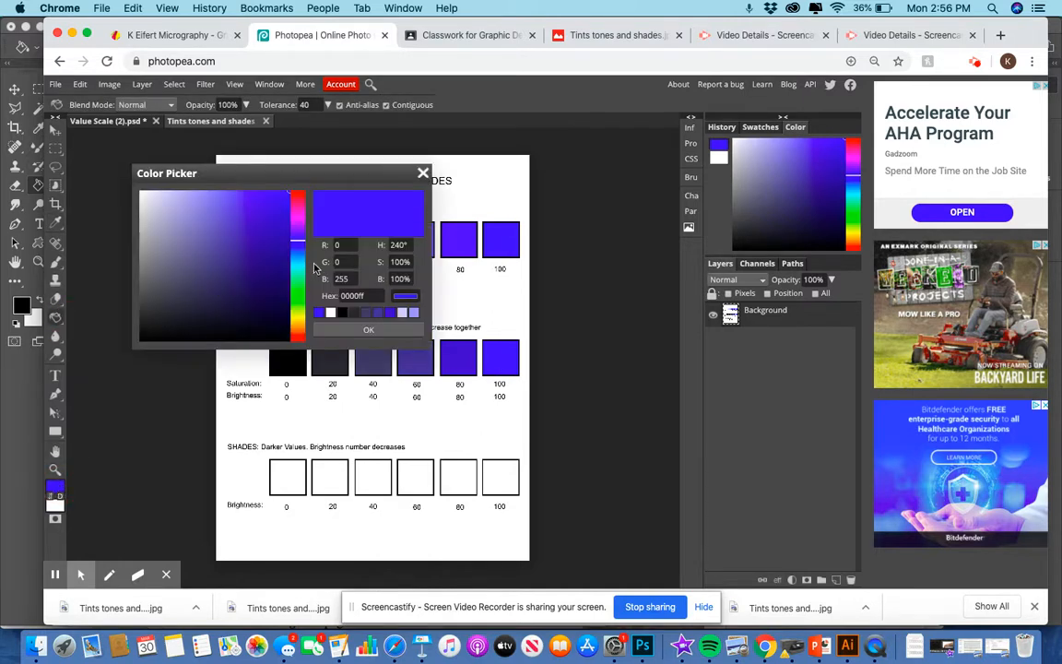
{"action": "key", "text": "Return"}
{"action": "left_click", "coordinate": [504, 472]}
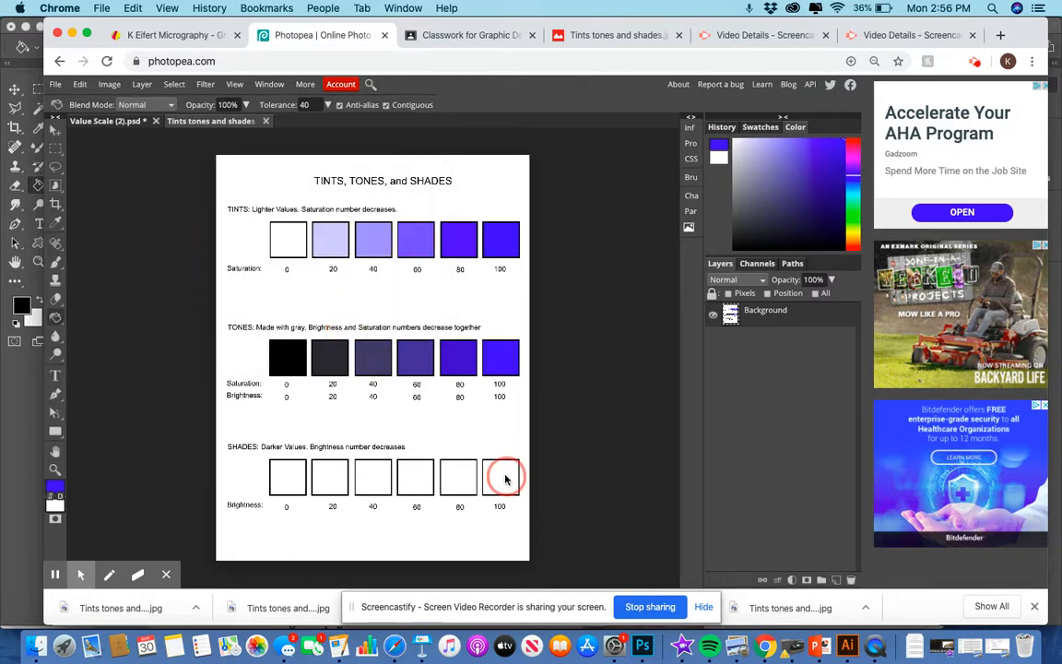
Step: Reduce the foreground color's brightness to 80% and fill the 80 box in the Shades row
{"action": "left_click", "coordinate": [56, 488]}
{"action": "left_click", "coordinate": [375, 281]}
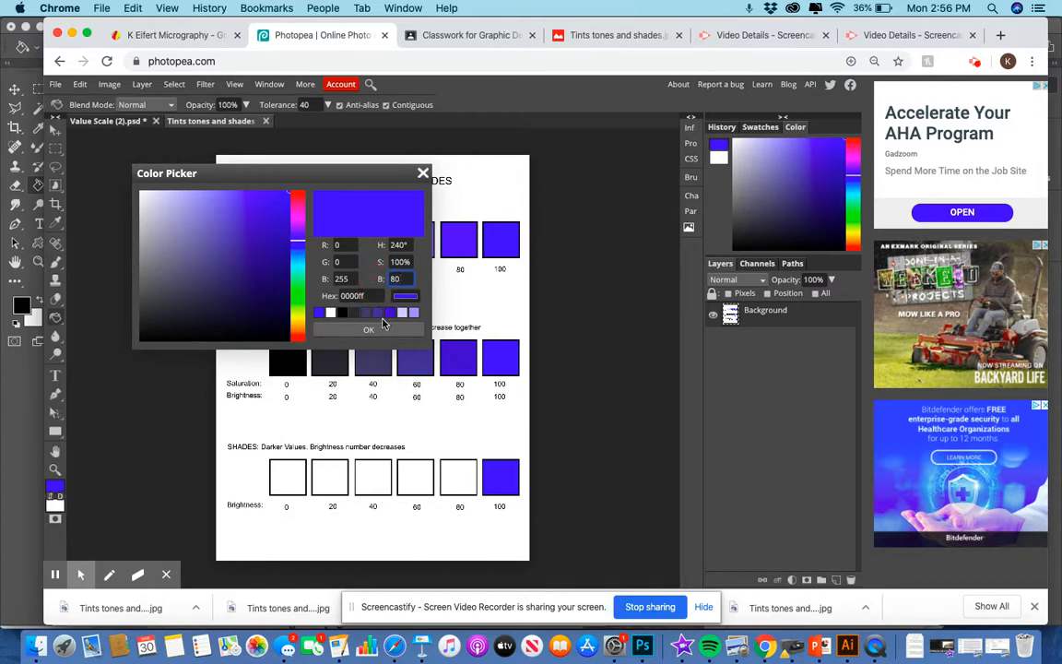
{"action": "left_click", "coordinate": [368, 329]}
{"action": "left_click", "coordinate": [461, 477]}
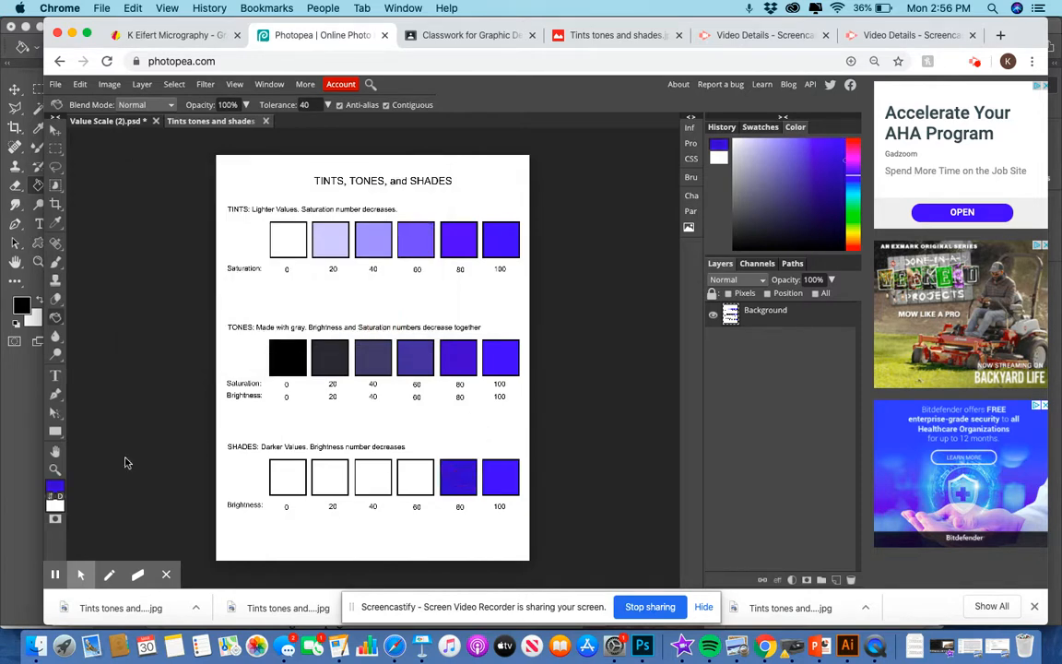
Step: Set the foreground color's brightness to 40% and fill the 60 box in the Shades row
{"action": "left_click", "coordinate": [56, 487]}
{"action": "left_click_drag", "start_coordinate": [404, 280], "coordinate": [361, 289]}
{"action": "type", "text": "40"}
{"action": "key", "text": "BackSpace"}
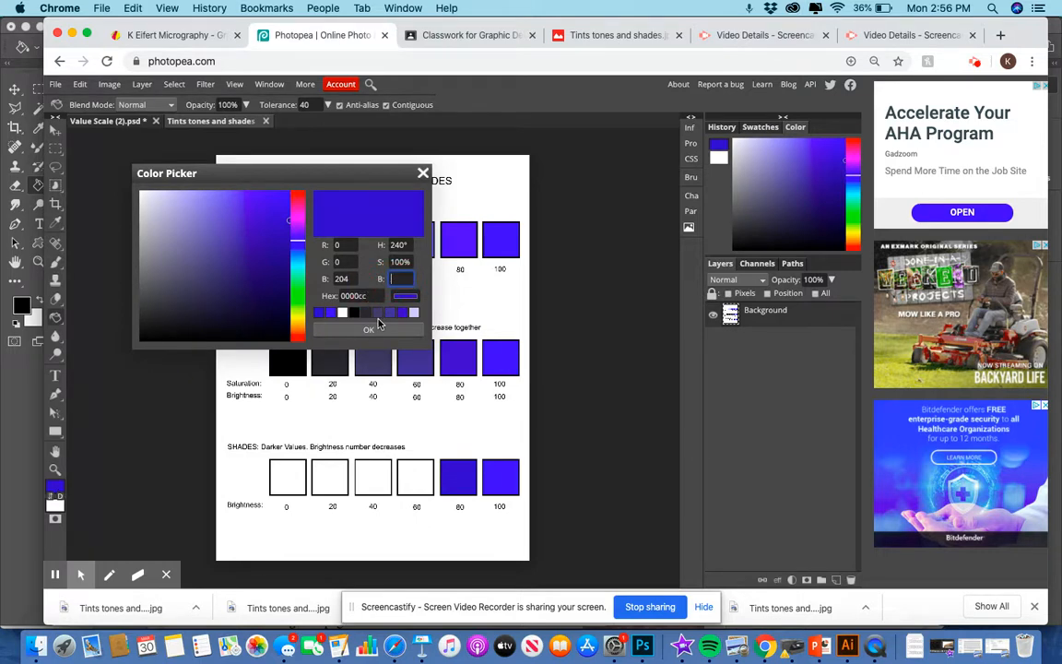
{"action": "left_click", "coordinate": [368, 329]}
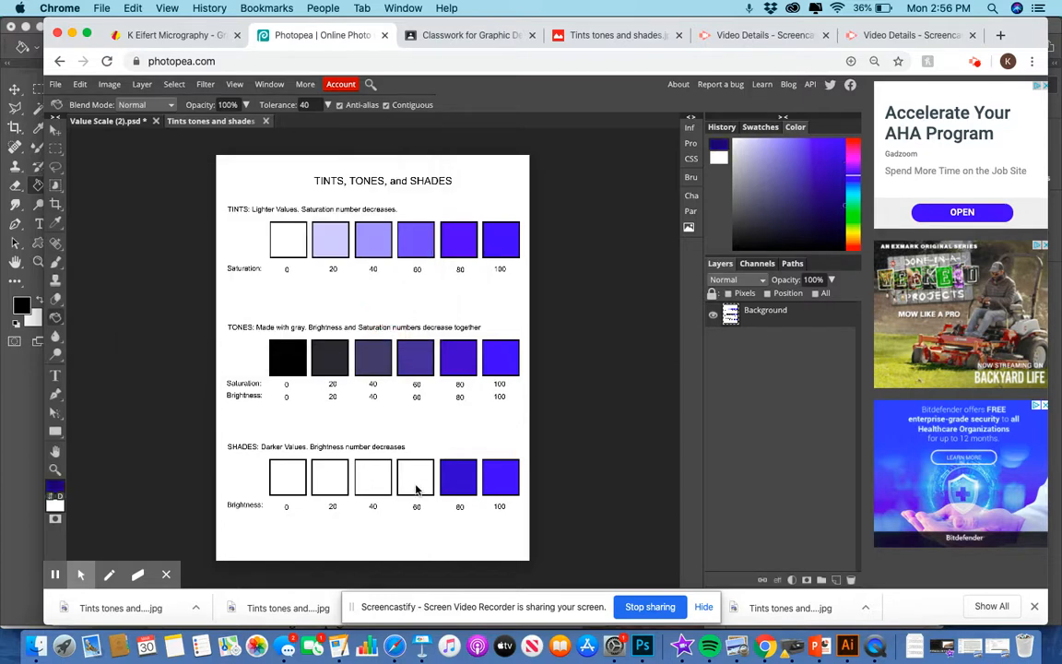
{"action": "left_click", "coordinate": [415, 486]}
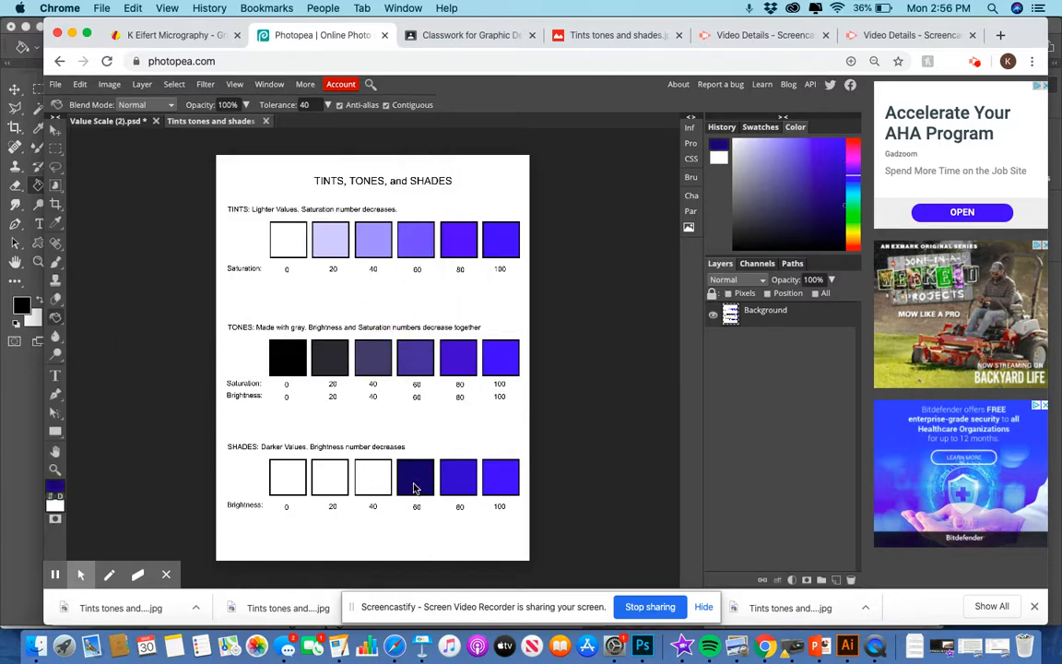
Step: Set the foreground color's brightness to 40% and fill the 40 box in the Shades row
{"action": "left_click", "coordinate": [56, 487]}
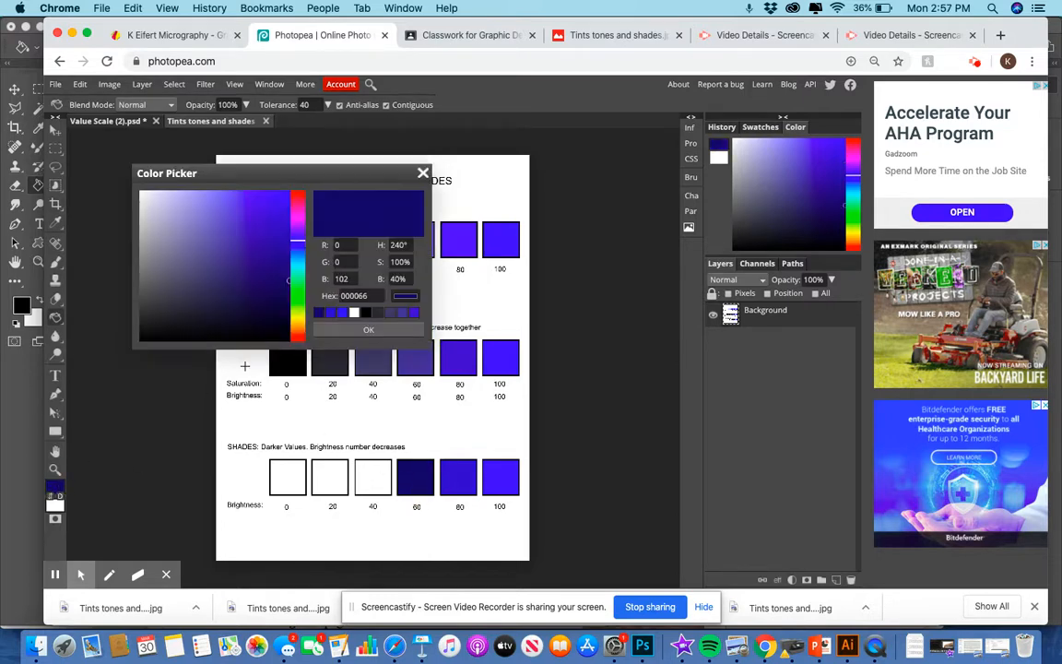
{"action": "left_click", "coordinate": [407, 278]}
{"action": "left_click", "coordinate": [368, 330]}
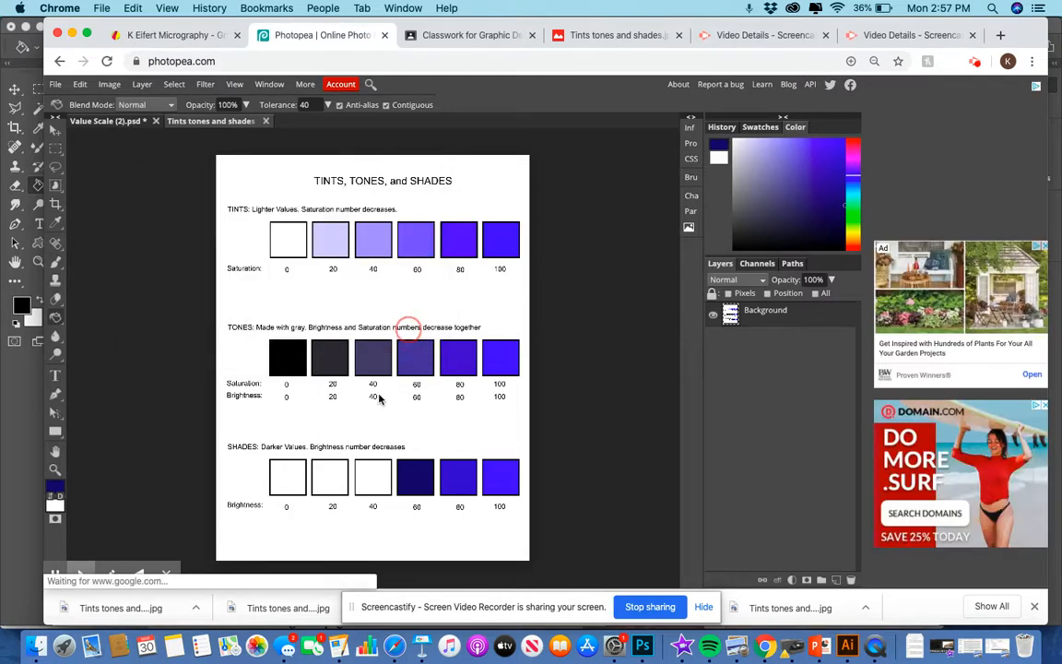
{"action": "left_click", "coordinate": [376, 479]}
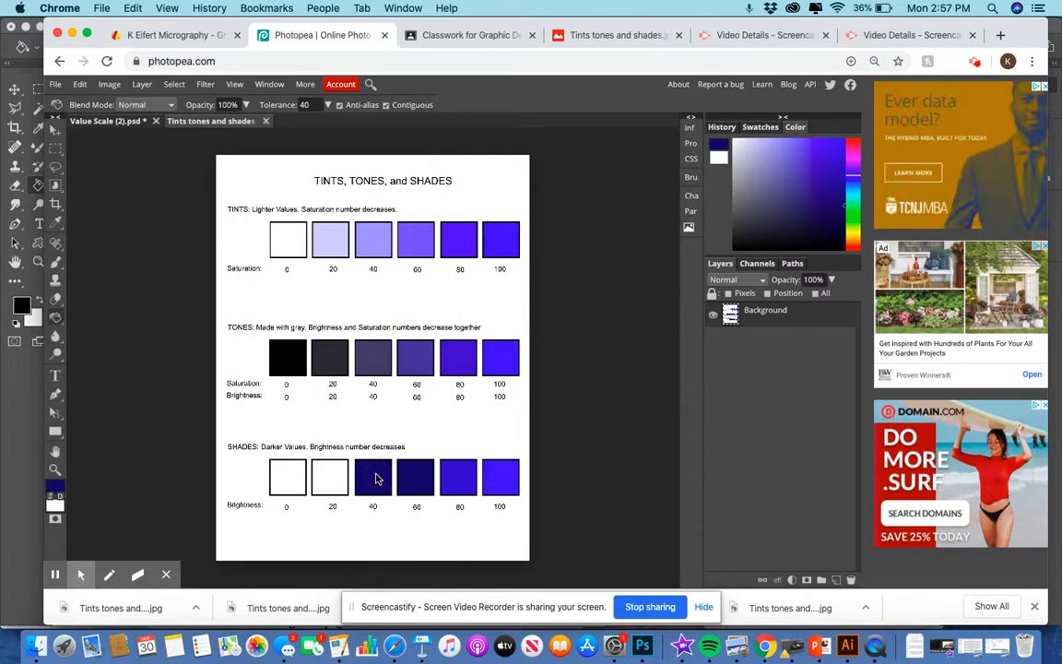
Step: Set the foreground color's brightness to 60% and refill the 60 box in the Shades row
{"action": "left_click", "coordinate": [56, 487]}
{"action": "left_click", "coordinate": [406, 278]}
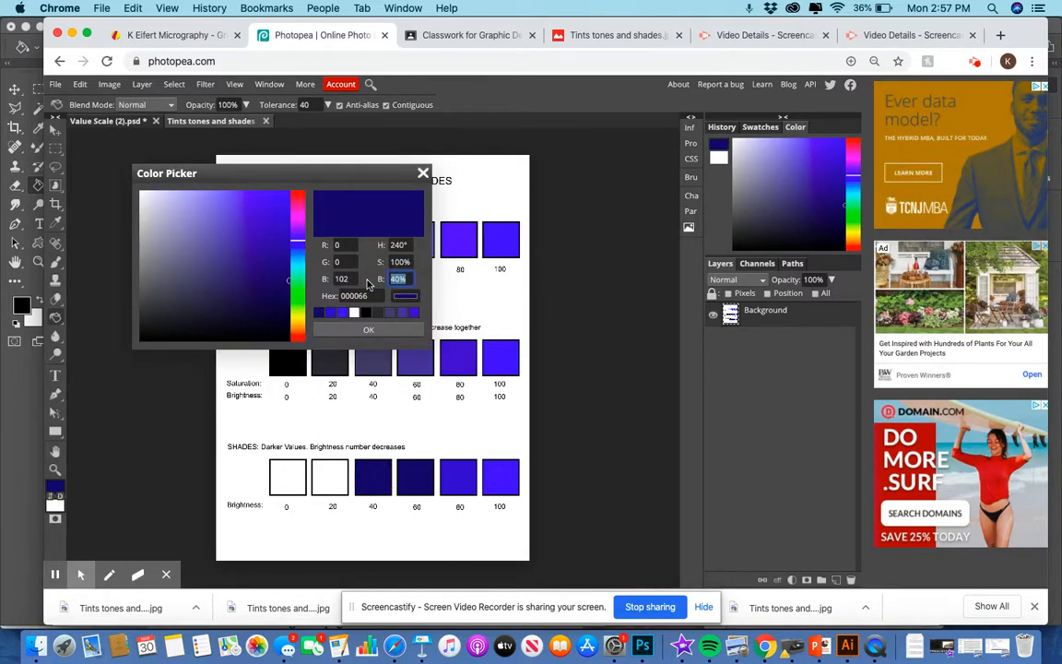
{"action": "type", "text": "60"}
{"action": "left_click", "coordinate": [368, 329]}
{"action": "left_click", "coordinate": [420, 473]}
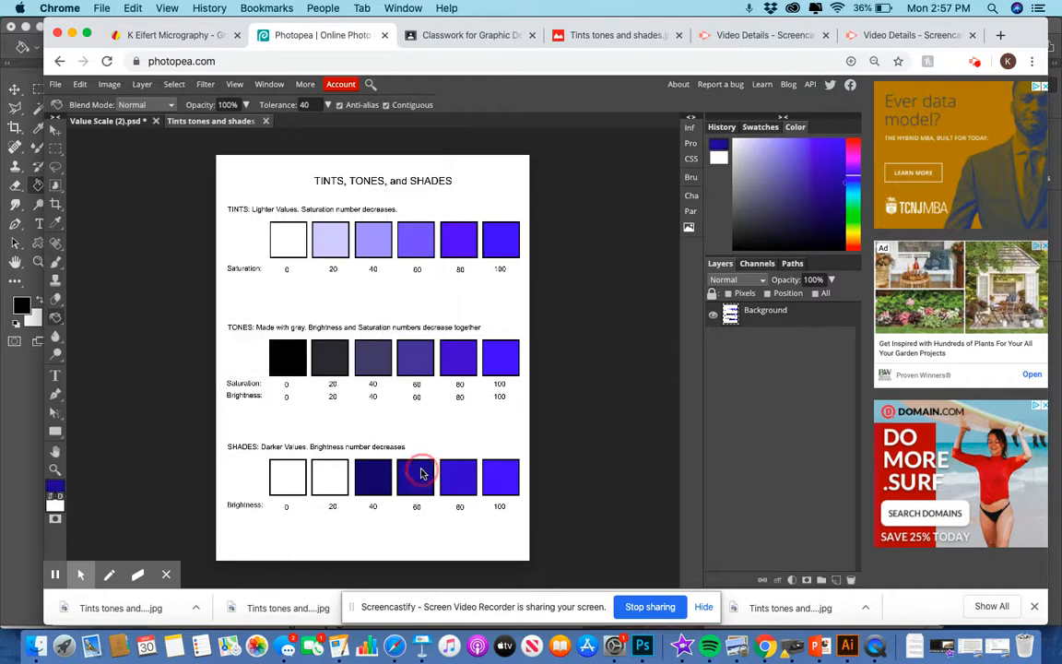
Step: Try to set the foreground color's brightness to 20% and fill the 20 box in the Shades row
{"action": "left_click", "coordinate": [54, 486]}
{"action": "left_click", "coordinate": [402, 280]}
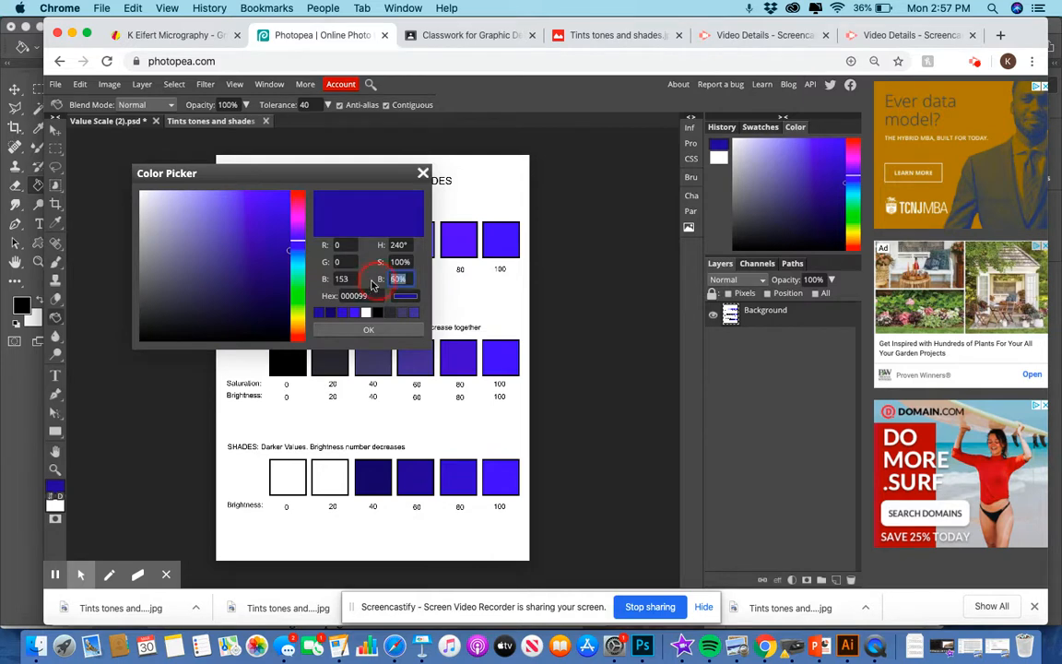
{"action": "type", "text": "20"}
{"action": "left_click", "coordinate": [368, 329]}
{"action": "left_click", "coordinate": [331, 472]}
Step: Set the foreground color's brightness to 20% and refill the 20 box in the Shades row
{"action": "left_click", "coordinate": [54, 486]}
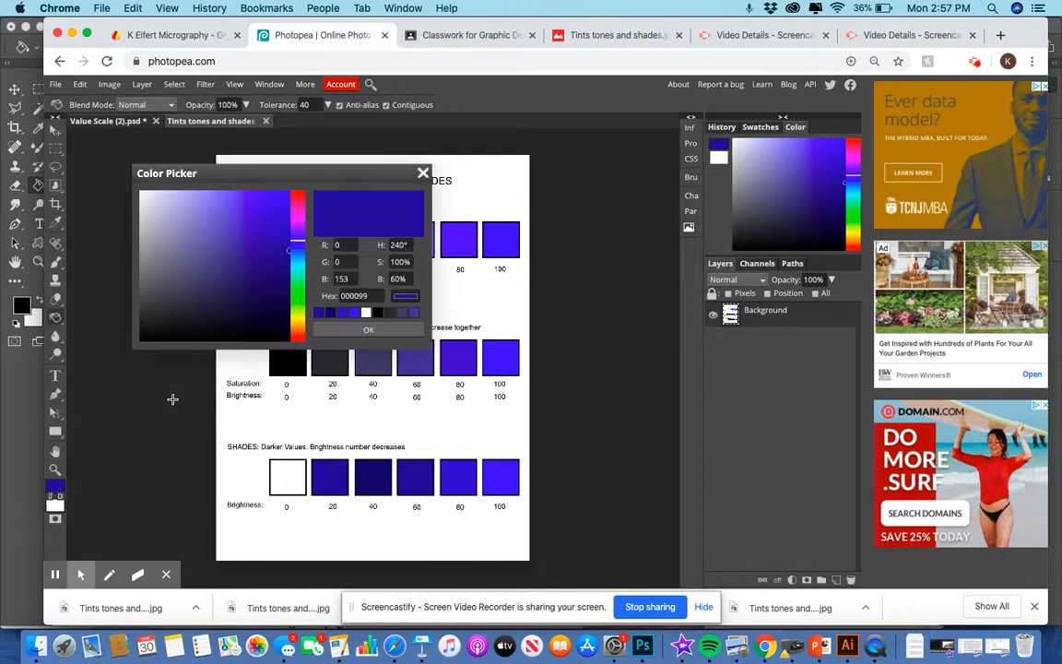
{"action": "left_click", "coordinate": [406, 280]}
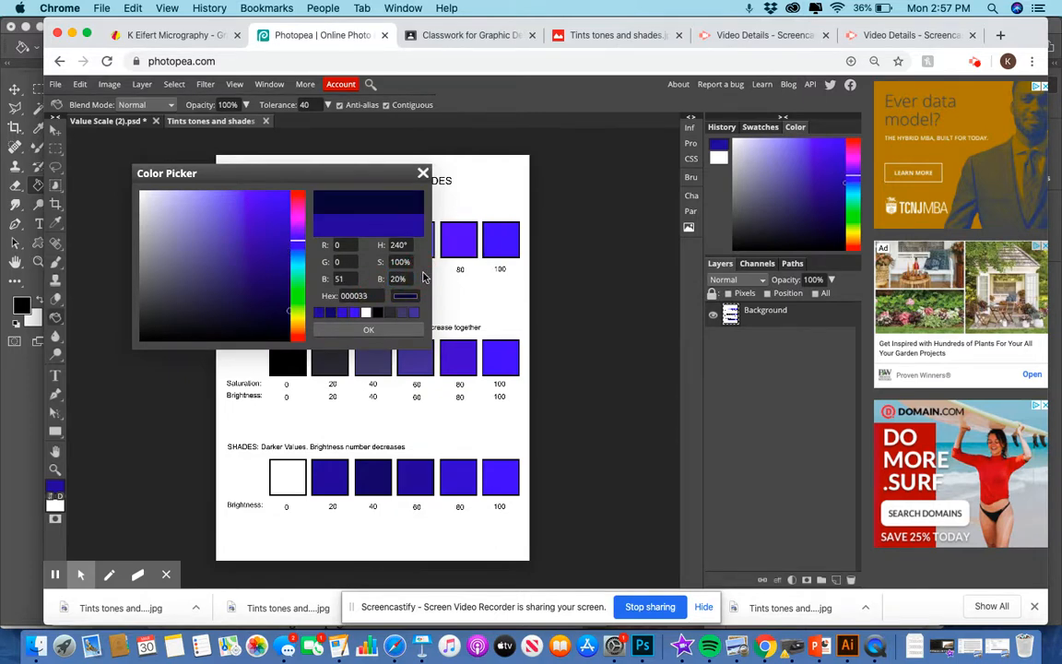
{"action": "left_click", "coordinate": [384, 331]}
{"action": "left_click", "coordinate": [334, 474]}
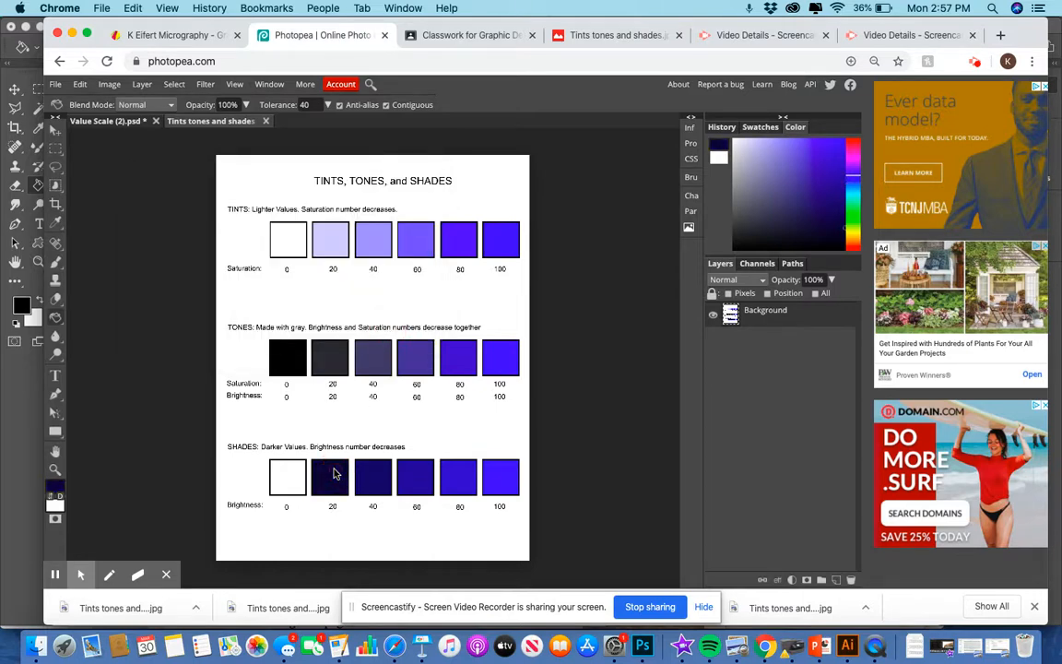
Step: Set the foreground color's brightness to 0% and fill the 0 box in the Shades row
{"action": "left_click", "coordinate": [58, 490]}
{"action": "left_click_drag", "start_coordinate": [406, 279], "coordinate": [381, 278]}
{"action": "type", "text": "0"}
{"action": "left_click", "coordinate": [368, 329]}
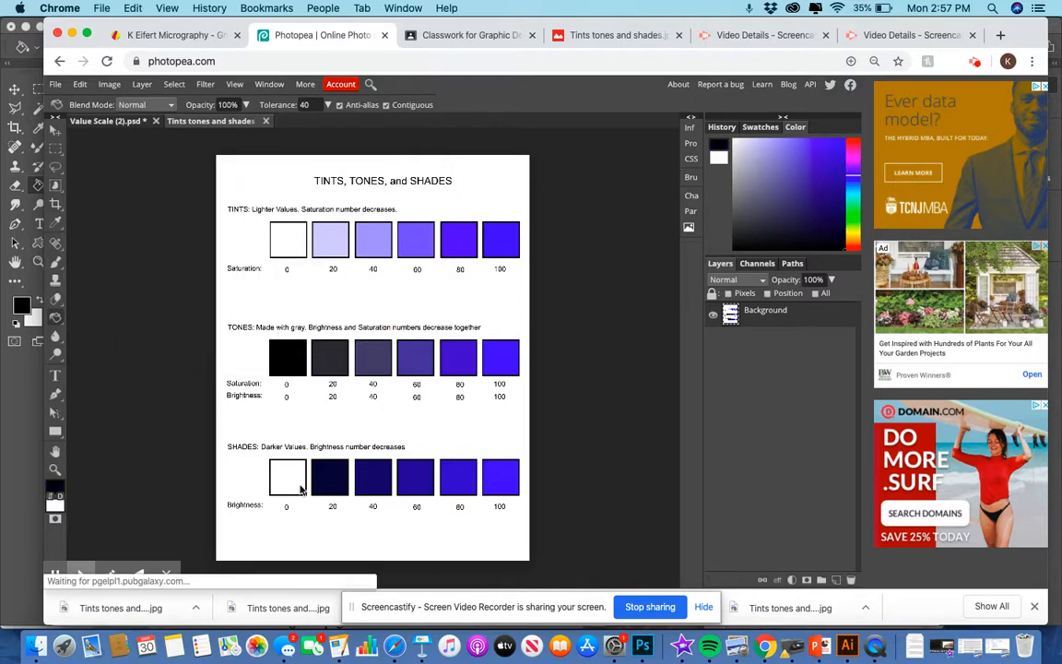
{"action": "left_click", "coordinate": [287, 477]}
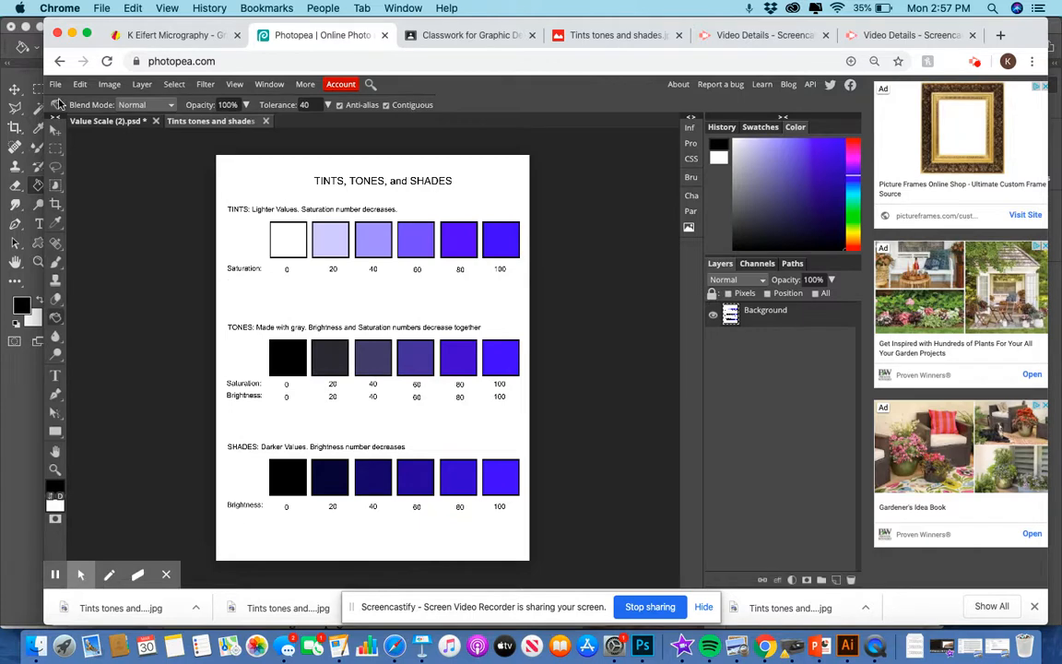
Step: Look over the export formats and the Value Scale (2).psd document, and return to the Tints tones and shades worksheet
{"action": "left_click", "coordinate": [55, 84]}
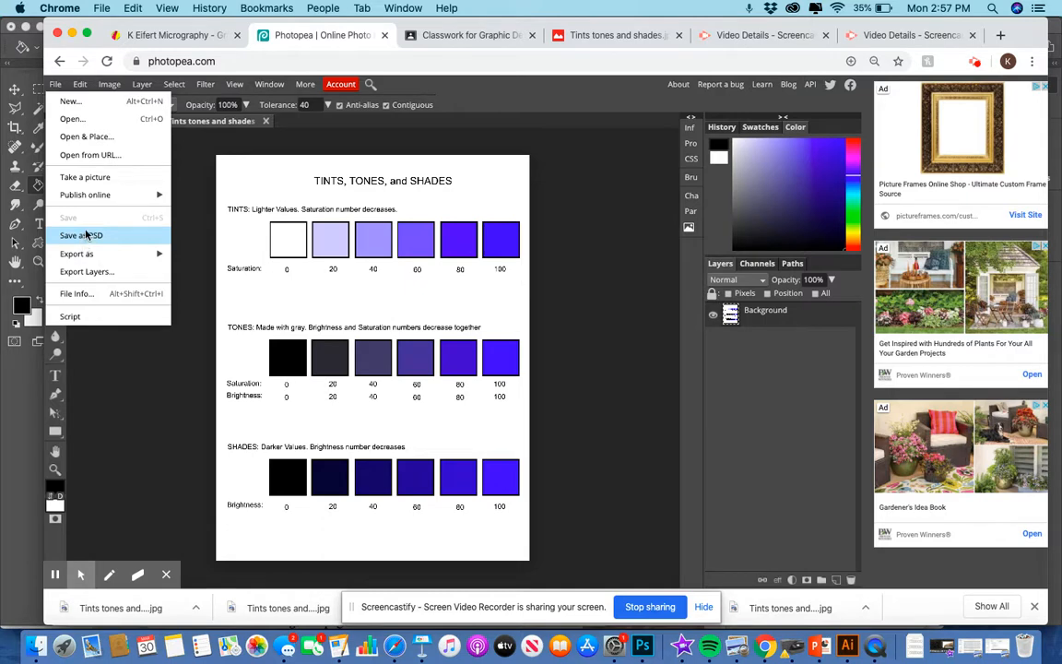
{"action": "mouse_move", "coordinate": [92, 262]}
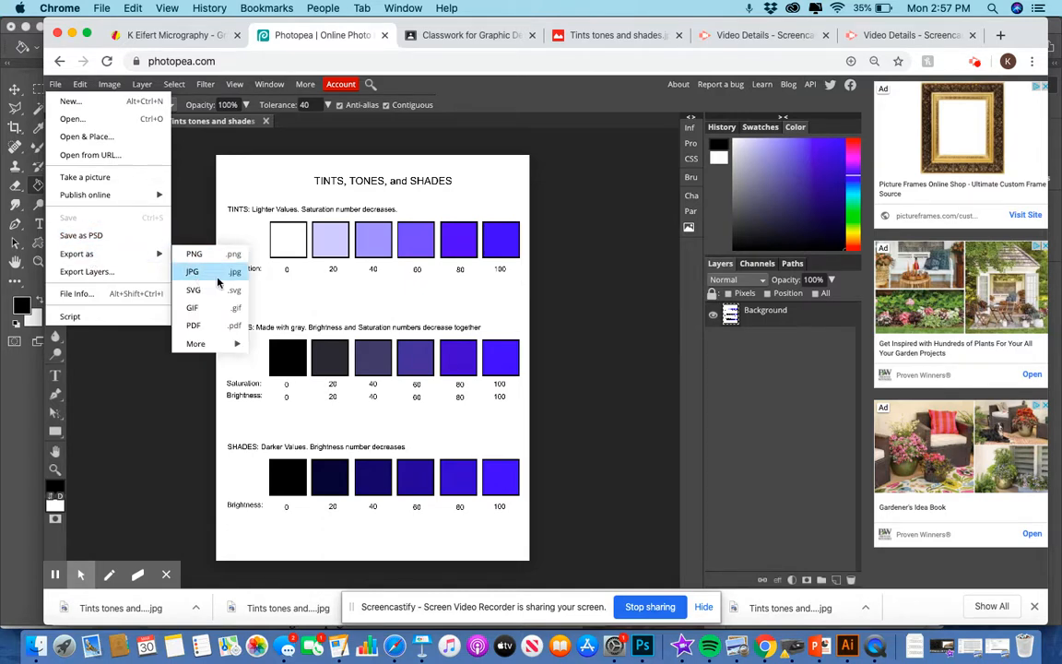
{"action": "left_click", "coordinate": [557, 312]}
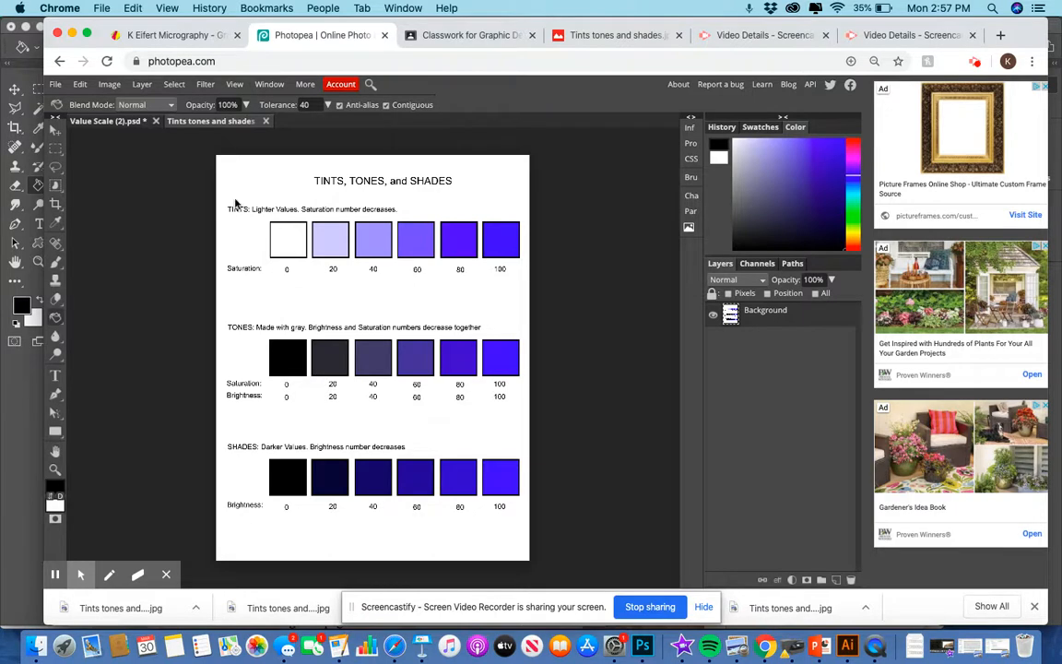
{"action": "left_click", "coordinate": [112, 122]}
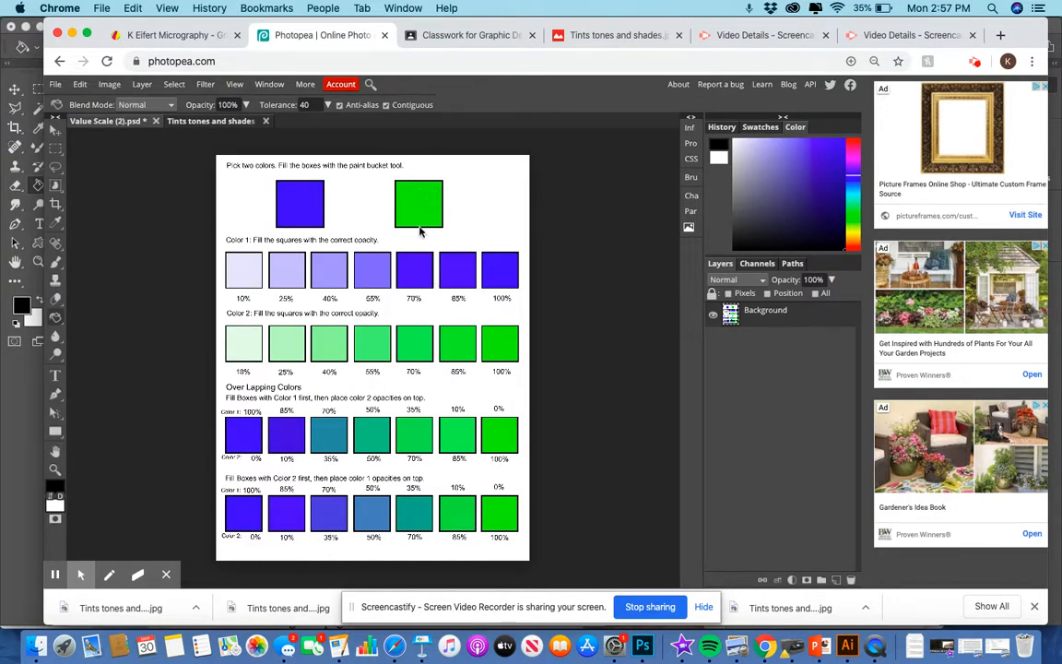
{"action": "left_click", "coordinate": [221, 121]}
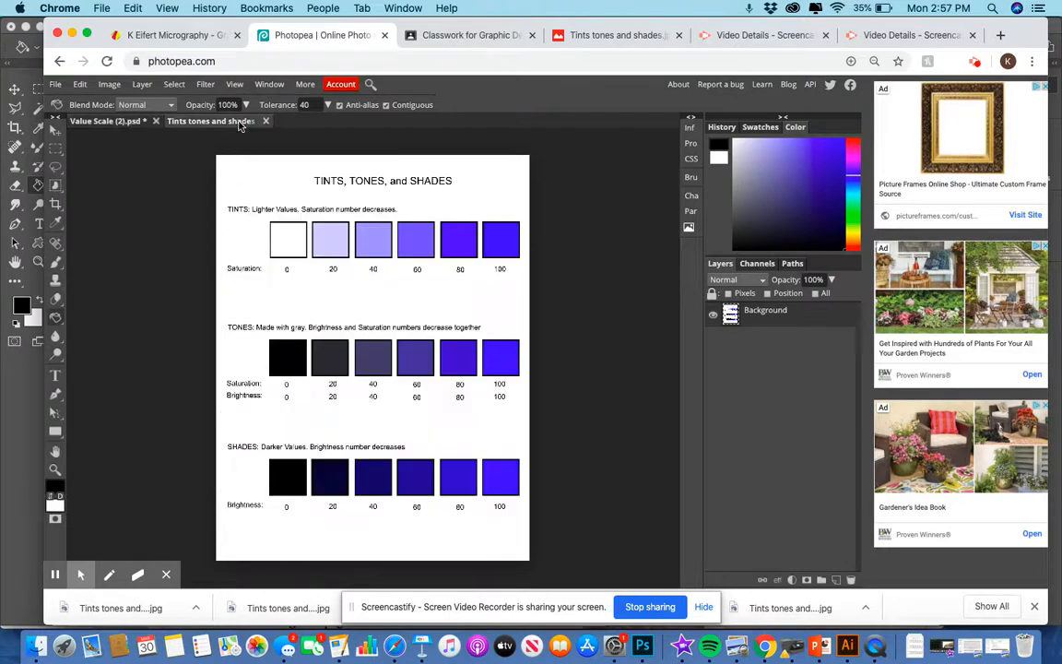